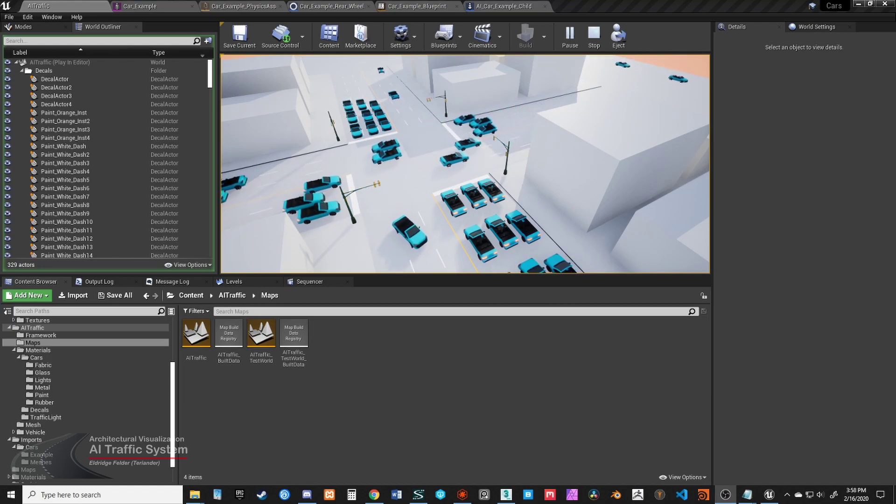
Stop the running traffic simulation and place an AI_Car_Example_Child car on the empty ground outside the city
click(593, 35)
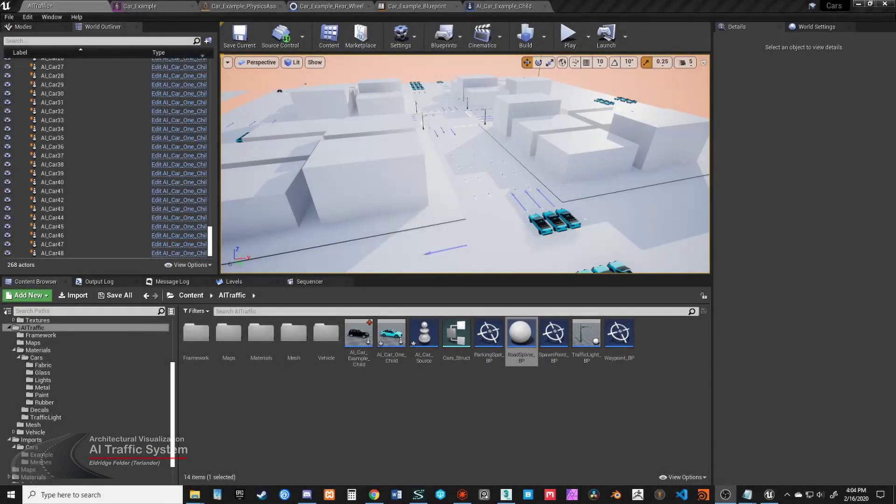
mouse_move(465, 164)
right_down()
mouse_move(326, 136)
mouse_move(465, 163)
right_up()
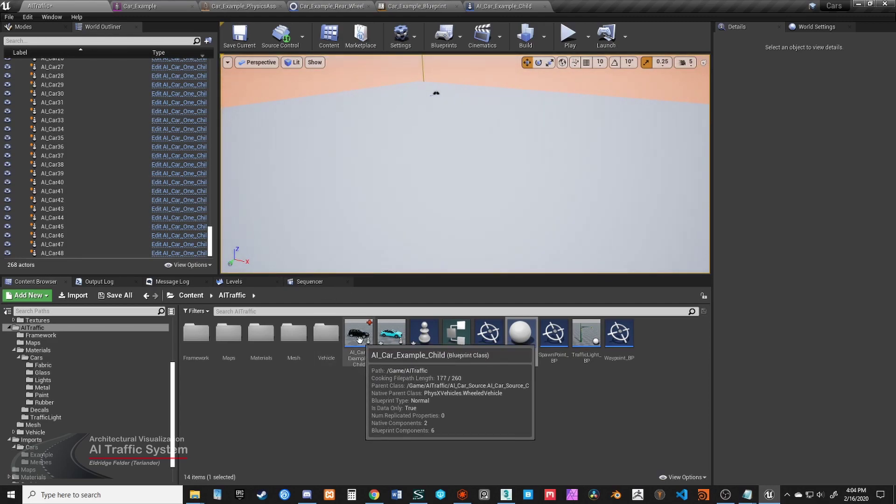
drag(351, 332, 488, 200)
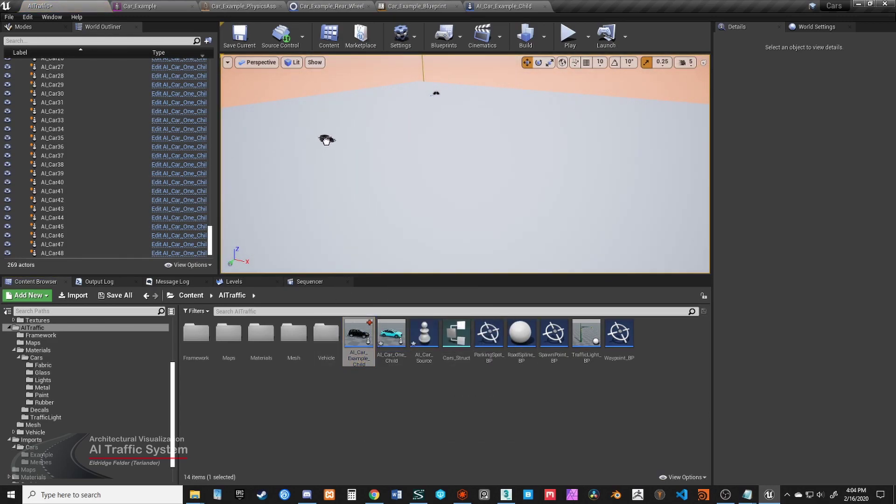
click(327, 140)
right_drag(386, 152, 386, 152)
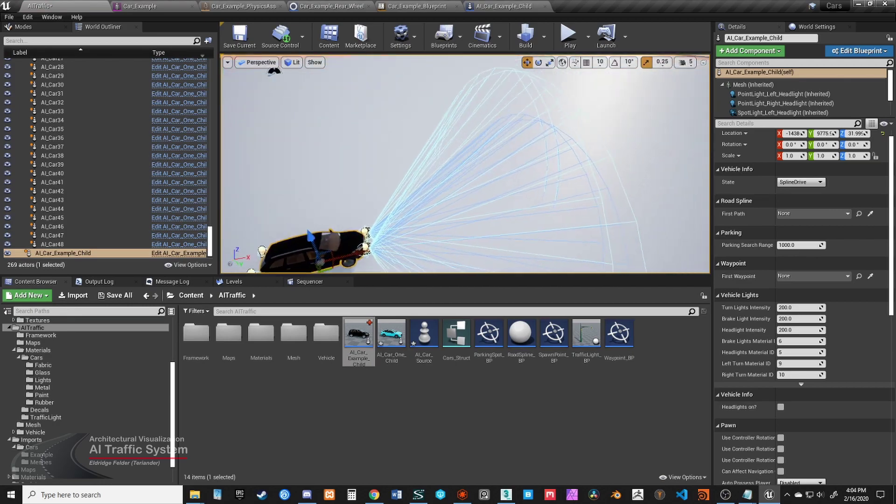
right_drag(597, 213, 596, 213)
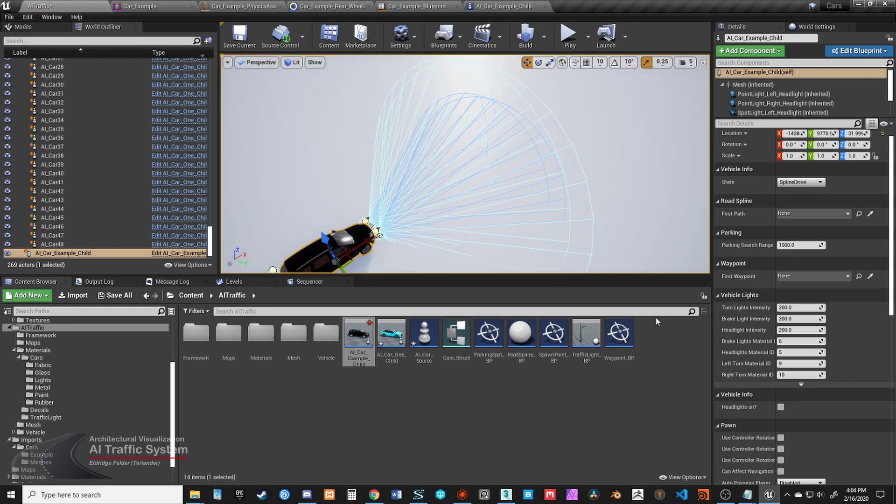
Place a RoadSpline_BP just ahead of the black car and assign it as the car's First Path
drag(529, 345, 437, 207)
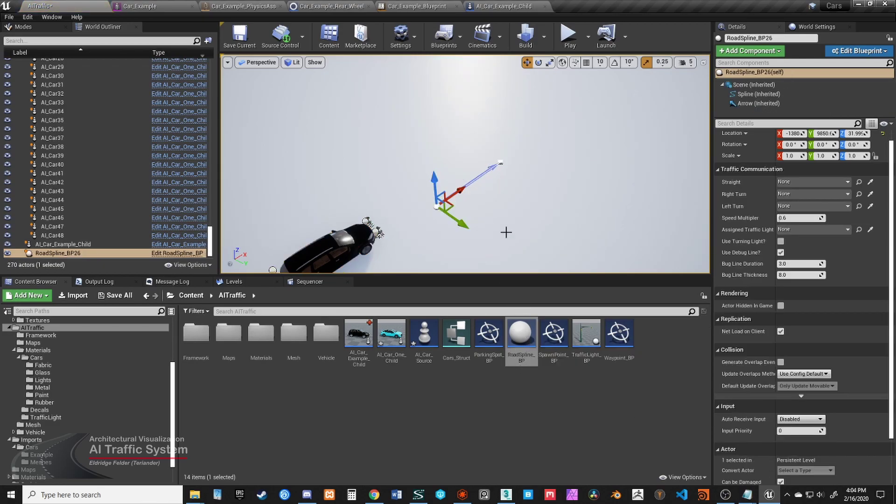
right_drag(507, 212, 507, 212)
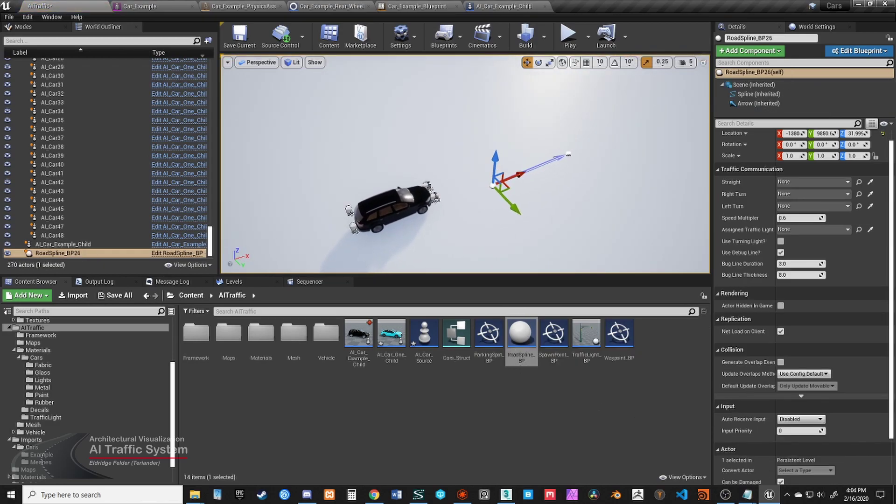
click(390, 204)
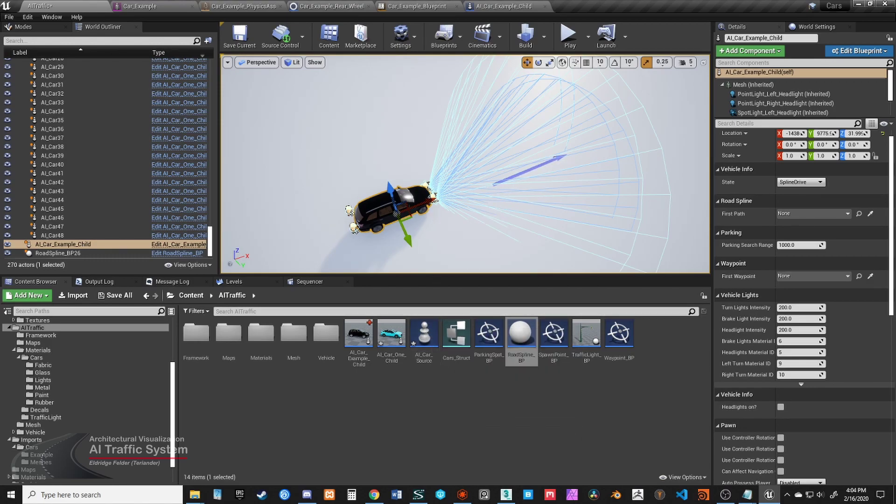
right_drag(420, 187, 444, 182)
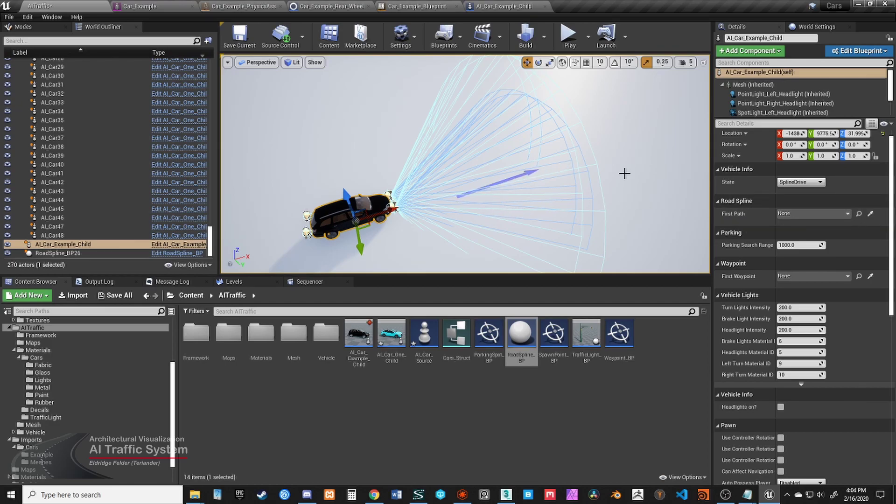
click(871, 214)
mouse_move(485, 199)
right_down()
mouse_move(497, 192)
mouse_move(480, 197)
right_up()
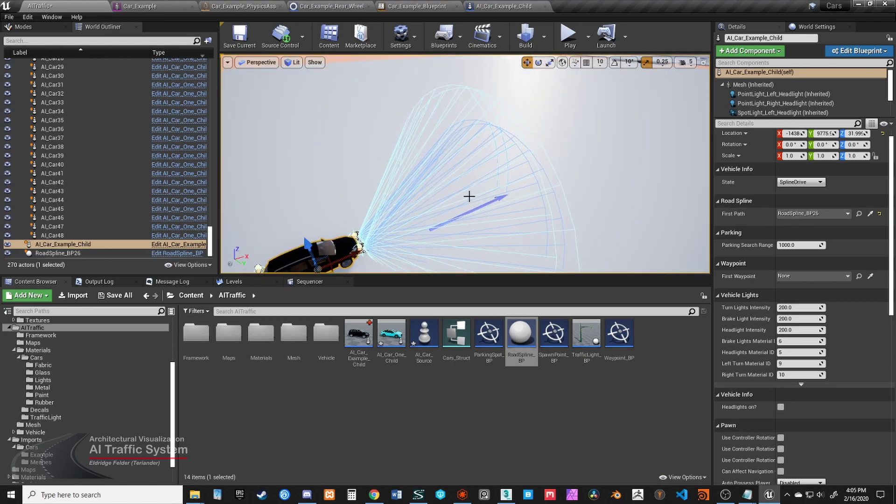
Lengthen the new road spline by moving its end point along the X axis, away from the car
click(100, 253)
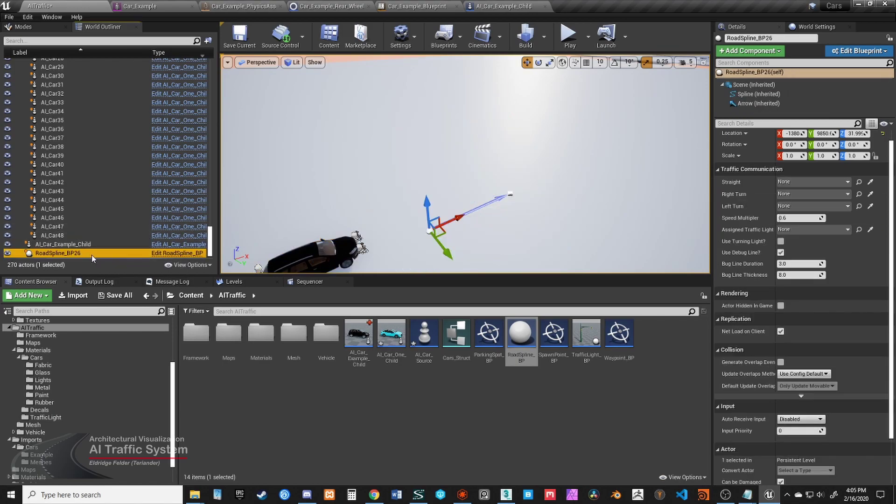
click(510, 193)
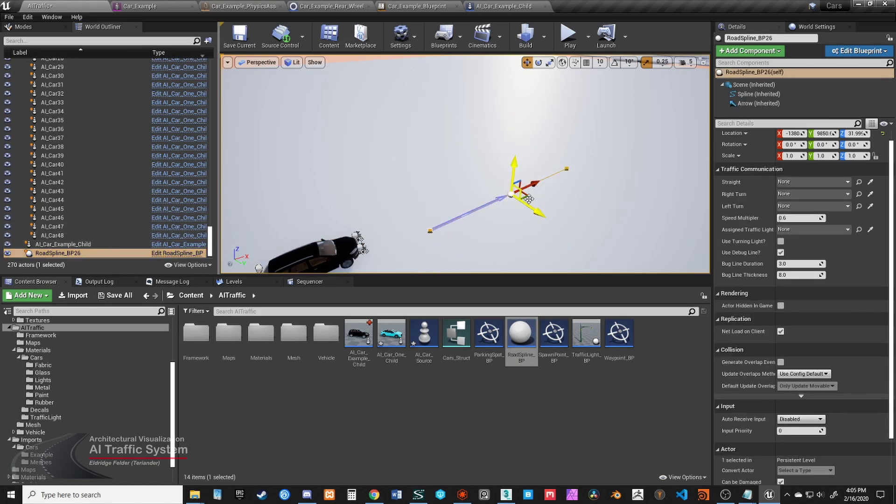
drag(530, 185, 694, 117)
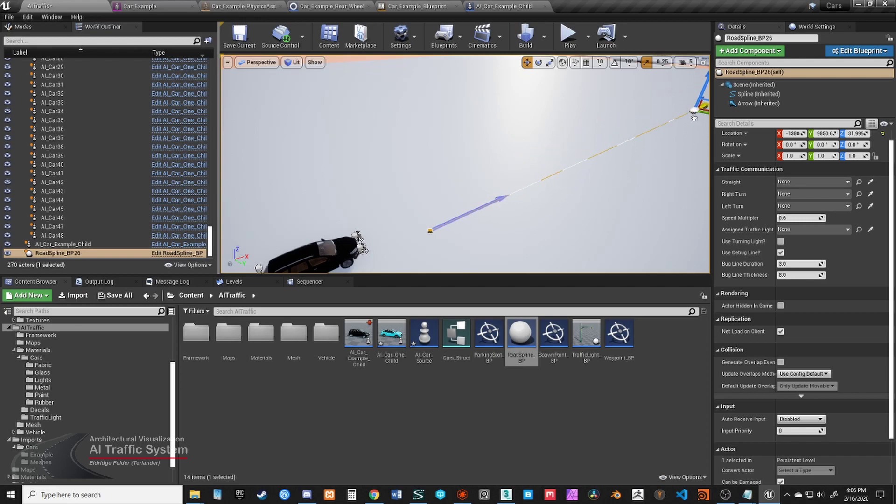
right_drag(552, 184, 514, 206)
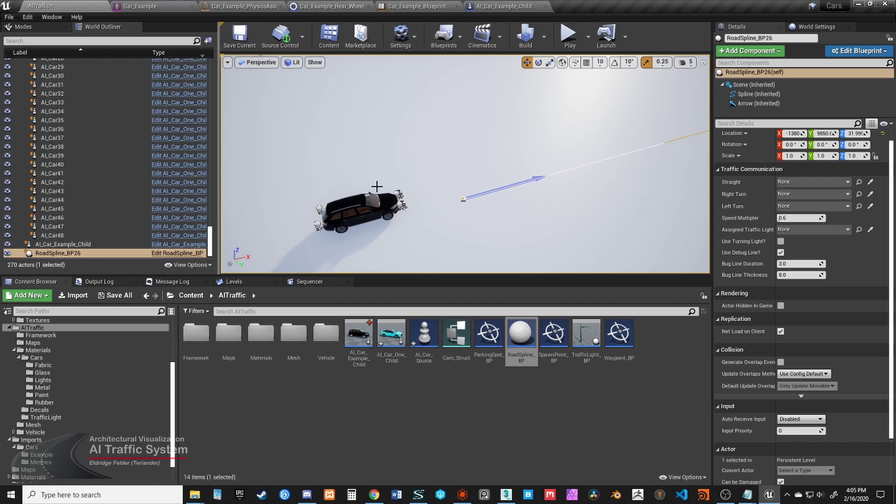
Play the level to watch the black car drive along its road spline, and stop the simulation
right_drag(522, 232, 550, 225)
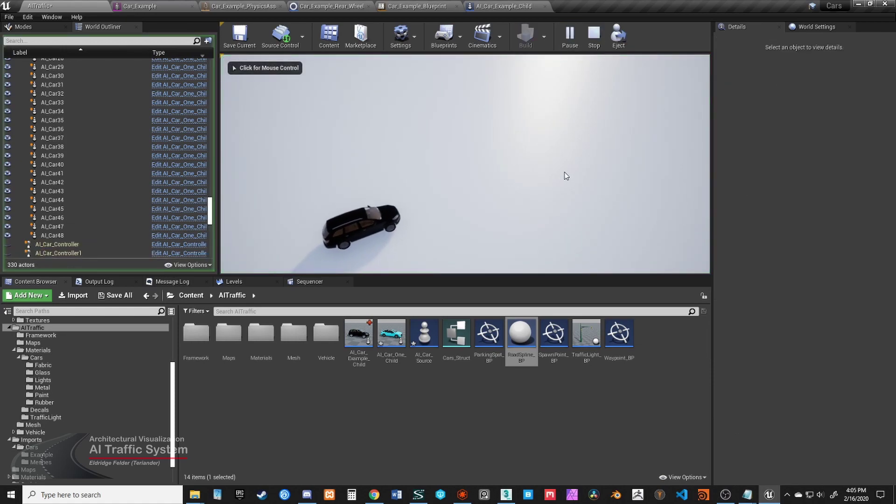
click(547, 217)
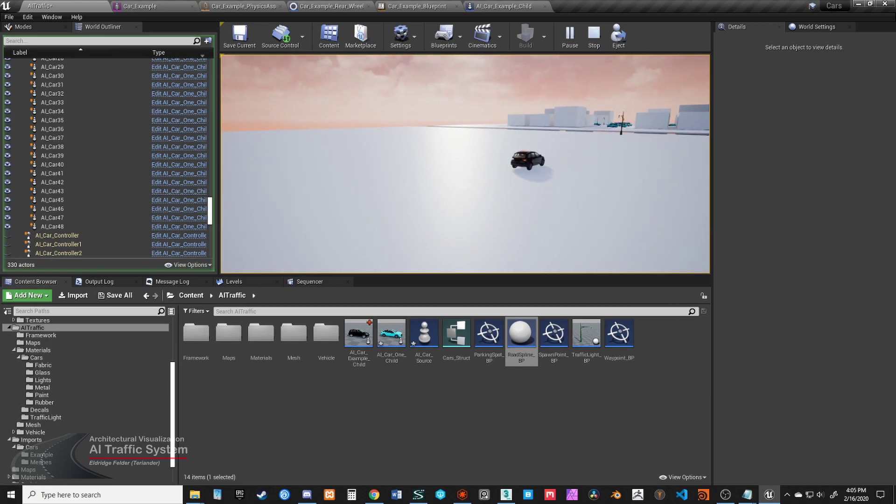
key(Escape)
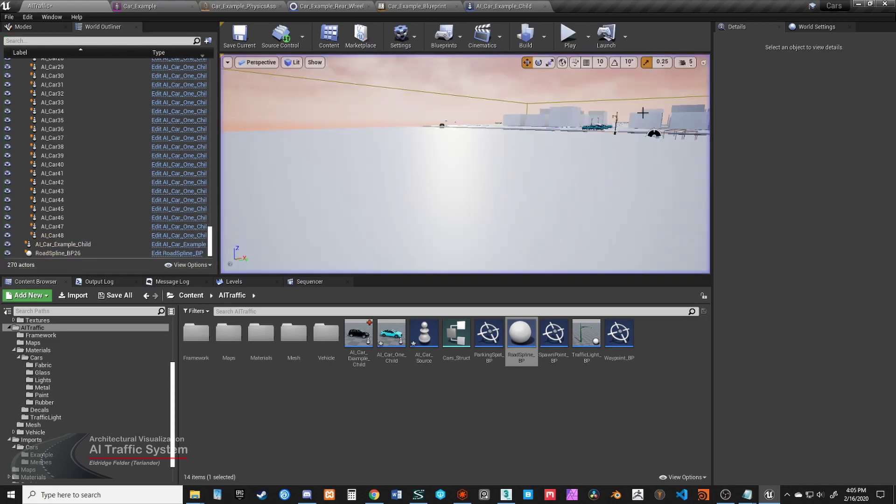
Select the black example car and switch the level viewport to game view to hide the light icons and cones
right_drag(544, 174, 411, 222)
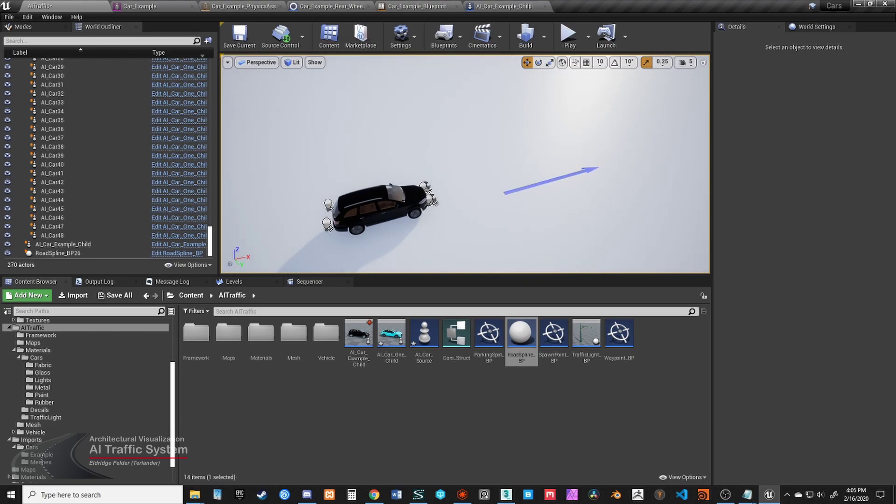
click(428, 211)
right_drag(509, 188, 506, 193)
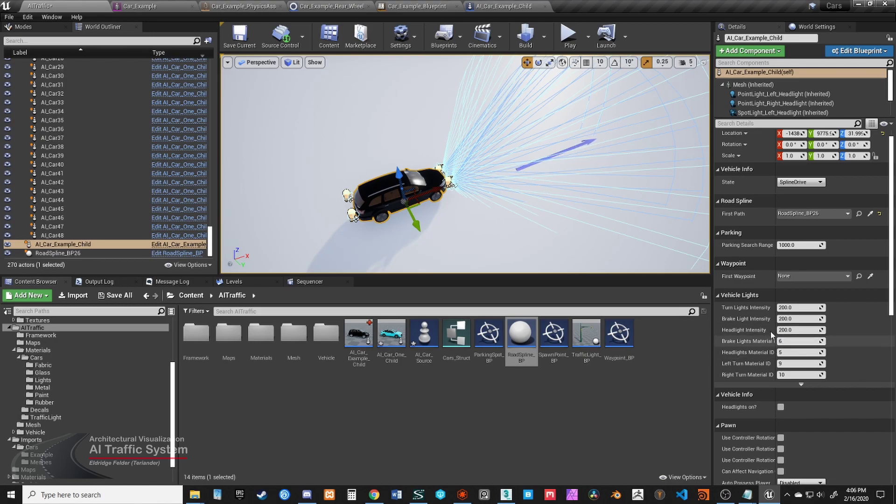
mouse_move(459, 214)
right_down()
mouse_move(480, 201)
mouse_move(471, 209)
right_up()
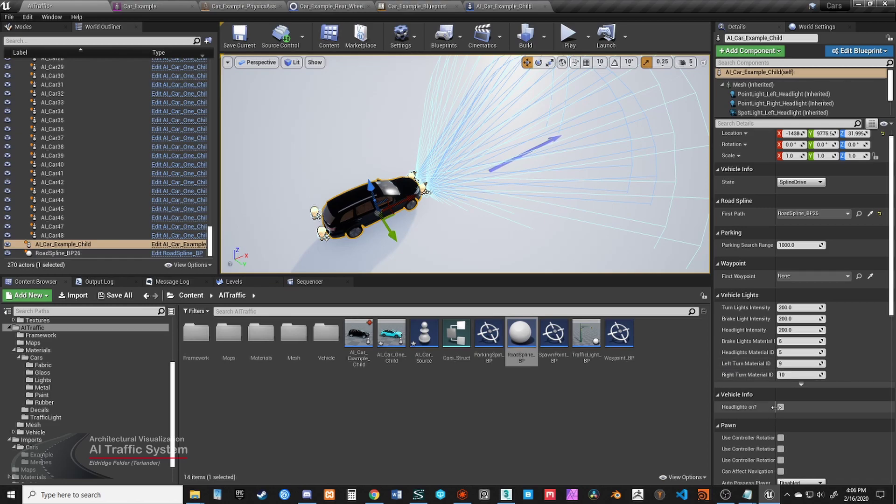
right_drag(536, 197, 482, 201)
key(g)
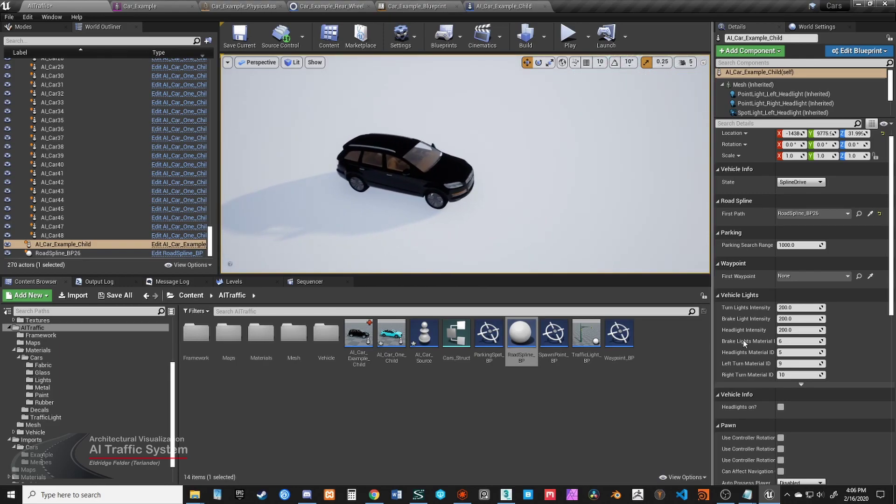
Enable the car's Headlights on? option to preview the beams, and disable it again
click(781, 409)
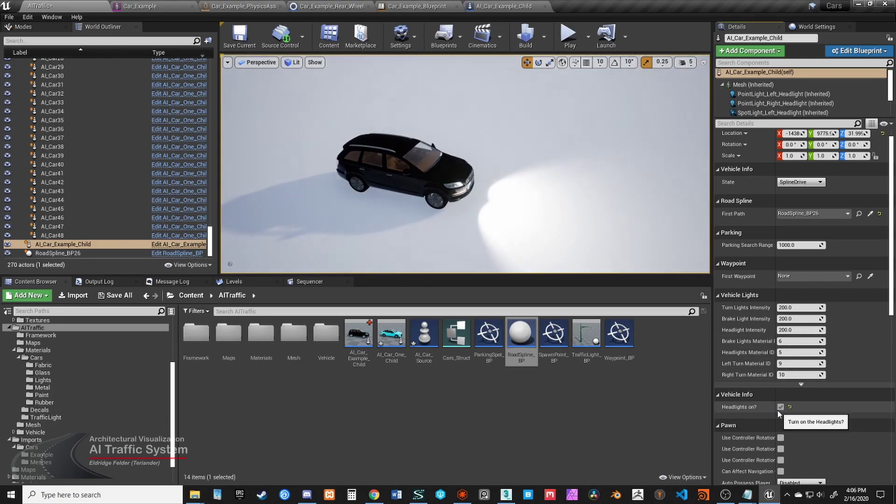
right_drag(538, 197, 495, 189)
alt+drag(481, 198, 484, 197)
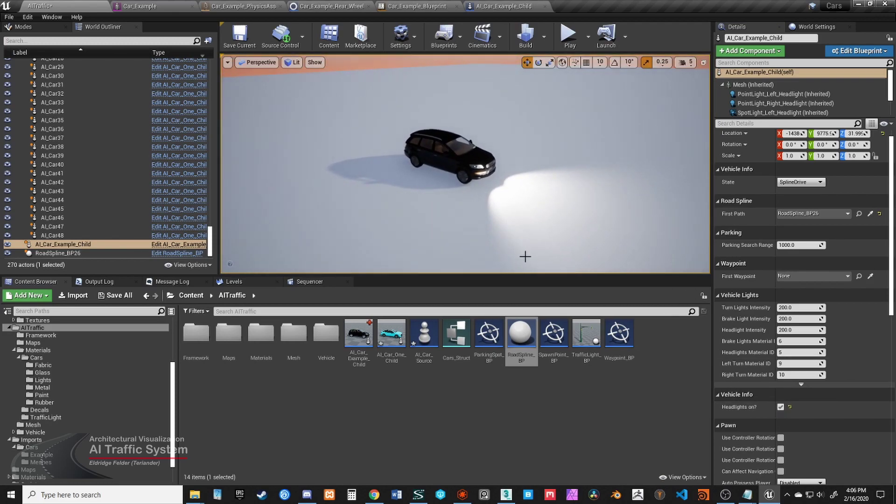
click(781, 408)
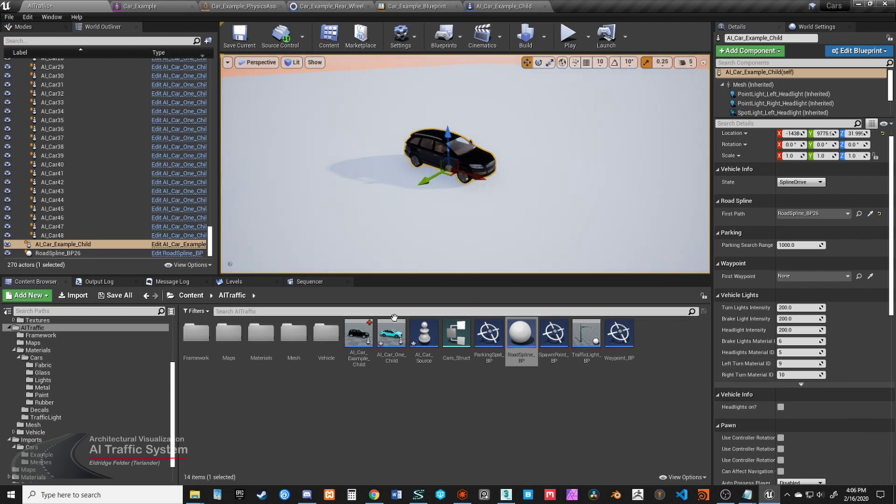
Open the AI_Car_Example_Child blueprint and move PointLight_Right_Brakes closer to the car's right taillight
double_click(358, 335)
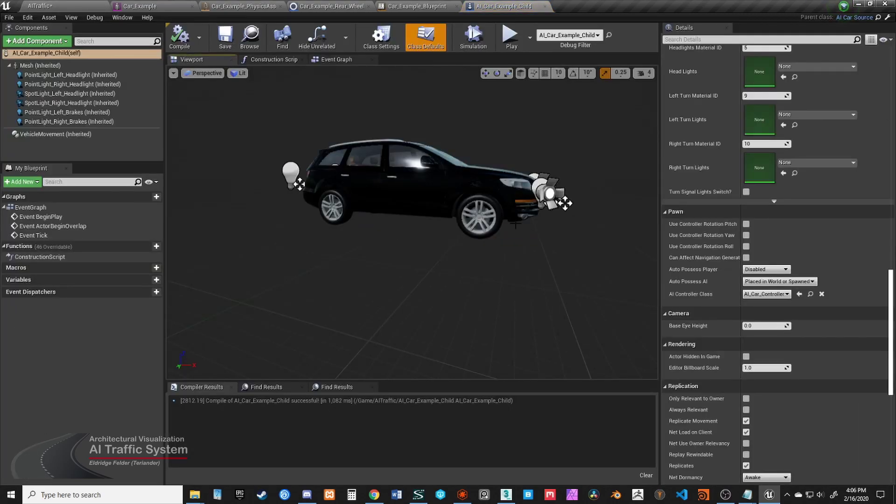
mouse_move(439, 251)
right_down()
mouse_move(432, 238)
mouse_move(460, 221)
mouse_move(432, 206)
mouse_move(434, 242)
right_up()
right_drag(382, 215, 364, 209)
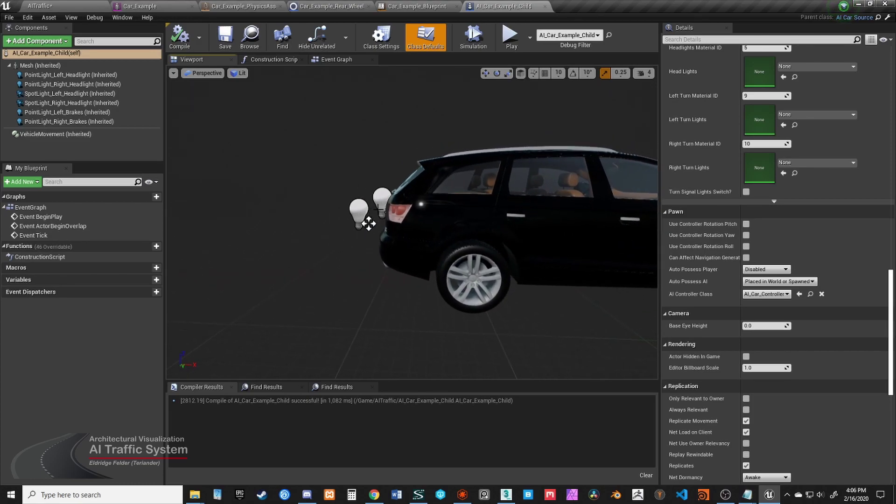
click(359, 218)
drag(373, 207, 391, 196)
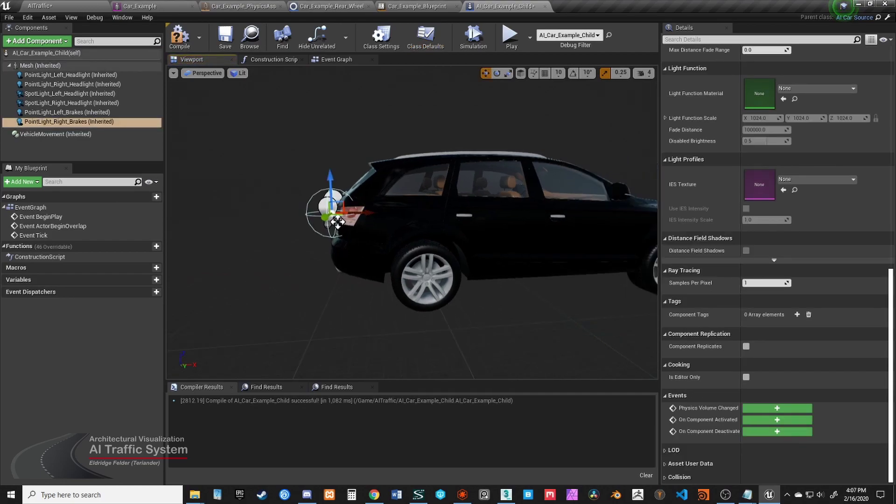
Move PointLight_Left_Brakes closer to the car's left taillight and compile the blueprint
right_drag(337, 222, 365, 250)
click(365, 211)
drag(407, 228, 428, 220)
mouse_move(428, 219)
right_down()
mouse_move(393, 209)
mouse_move(414, 228)
right_up()
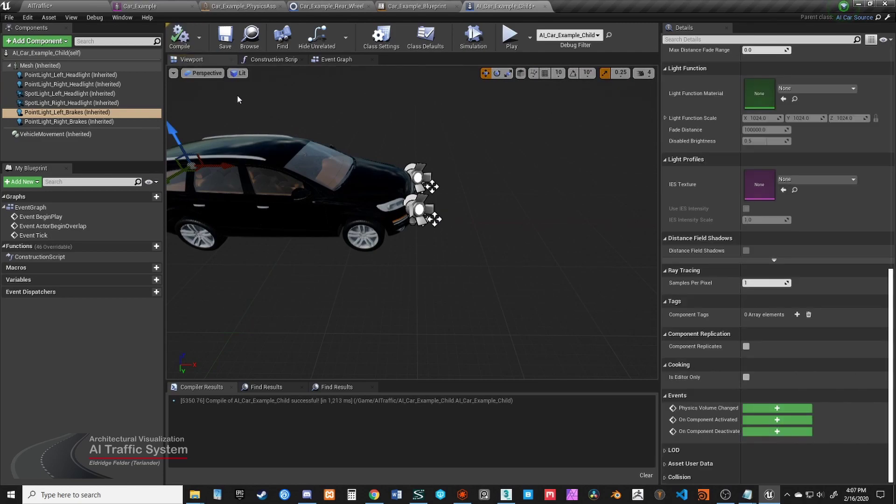
Return to the AITraffic level and review the example car's vehicle State options, keeping SplineDrive
click(74, 8)
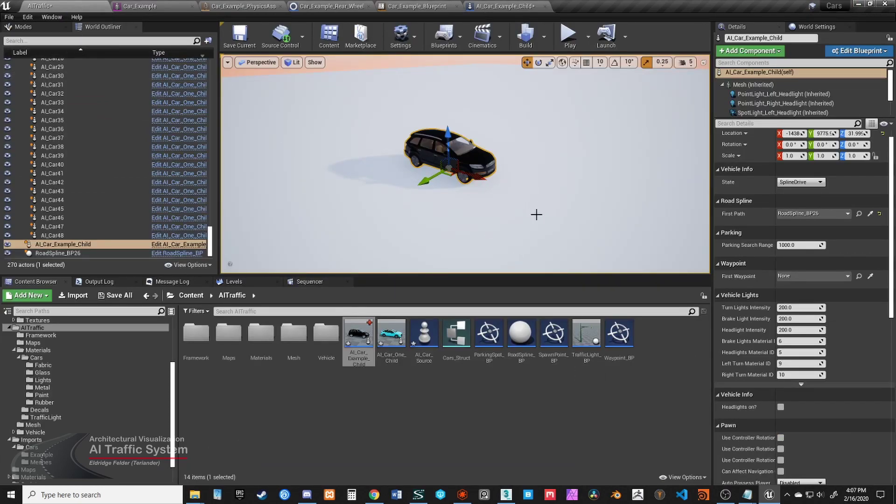
right_drag(608, 206, 653, 203)
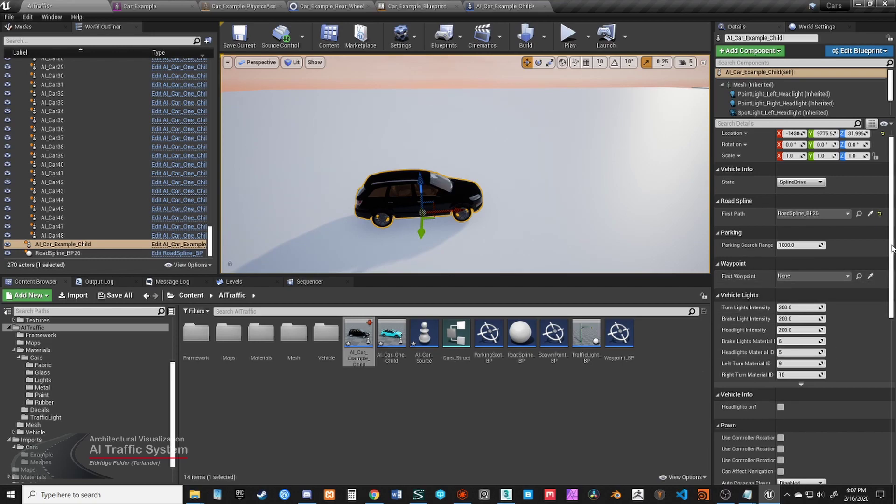
drag(892, 248, 882, 227)
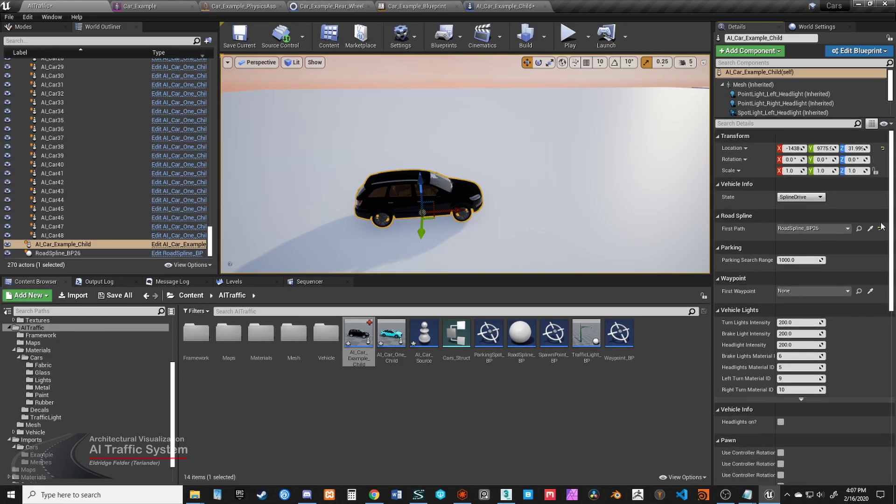
click(824, 199)
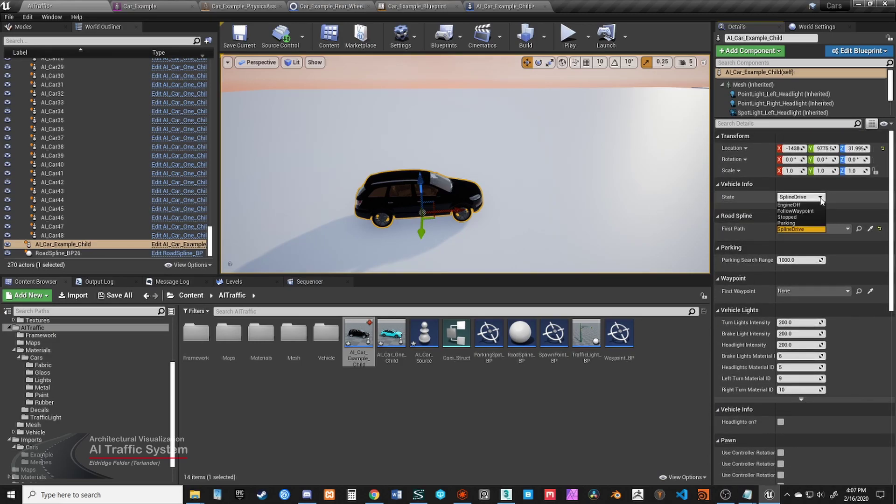
click(806, 227)
right_drag(582, 220, 581, 168)
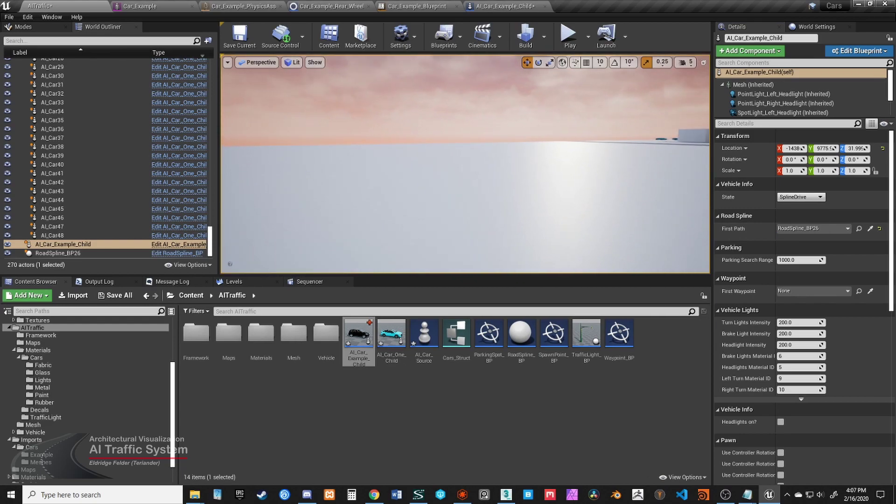
right_drag(522, 173, 522, 219)
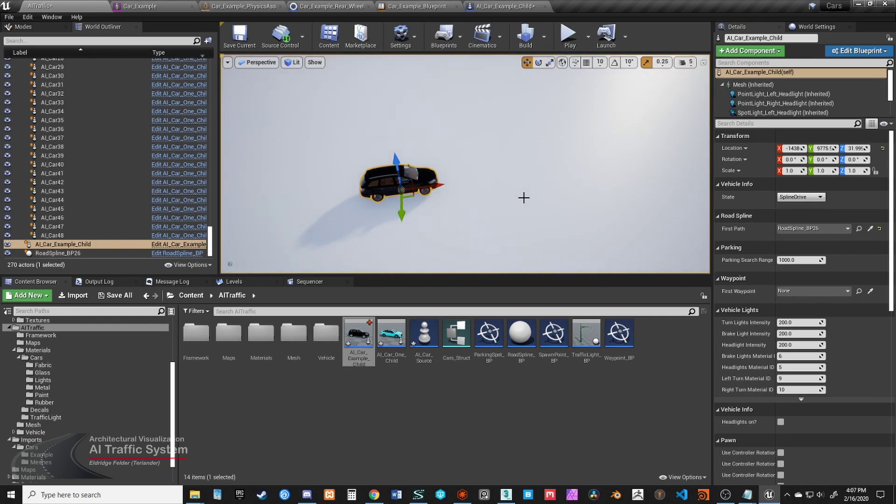
right_drag(588, 209, 612, 200)
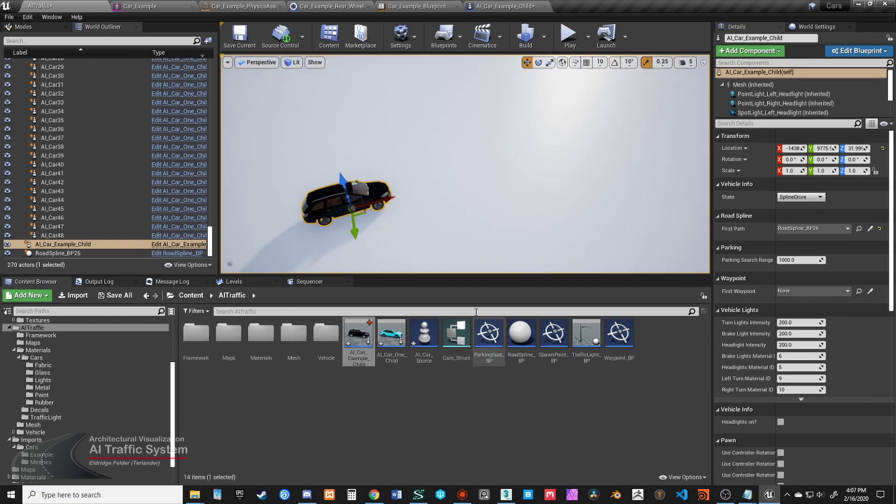
Select RoadSpline_BP26 and review its Traffic Communication settings, including turn paths, speed multiplier and debug line options
click(68, 253)
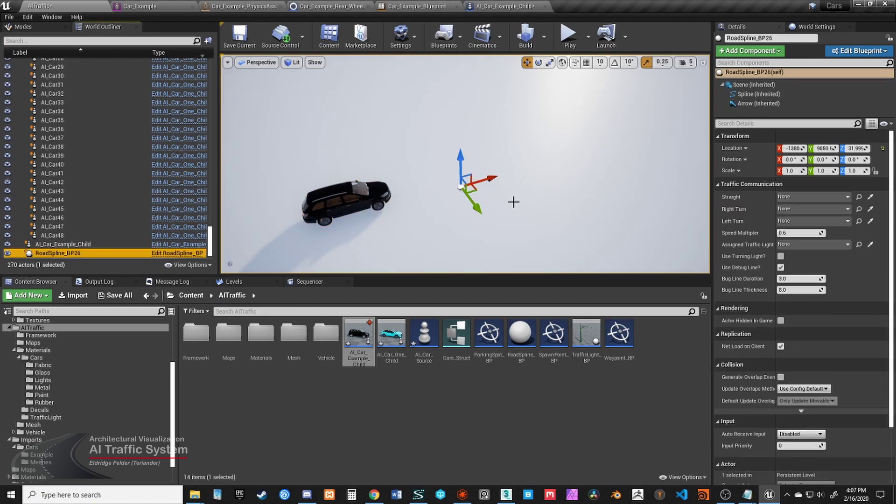
right_drag(514, 201, 546, 205)
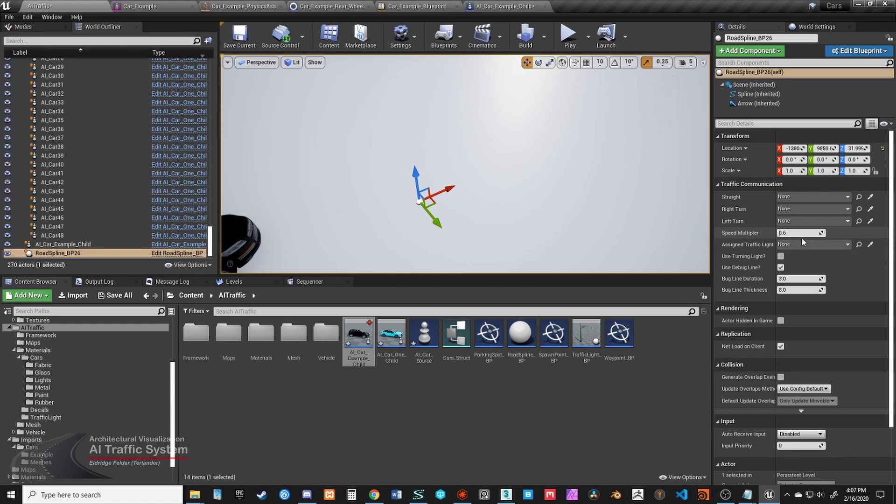
scroll(475, 202, down, 4)
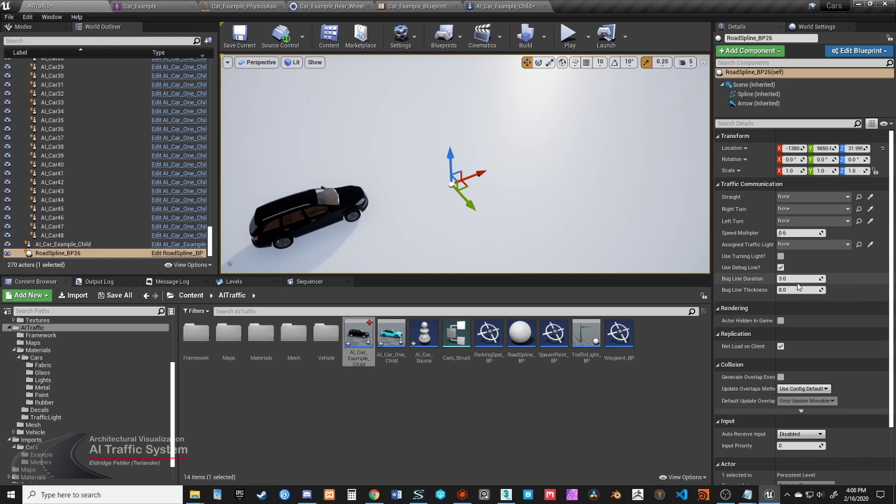
scroll(552, 201, down, 5)
Shorten RoadSpline_BP26 by moving its far end point back along the spline toward the example car
right_drag(552, 200, 303, 168)
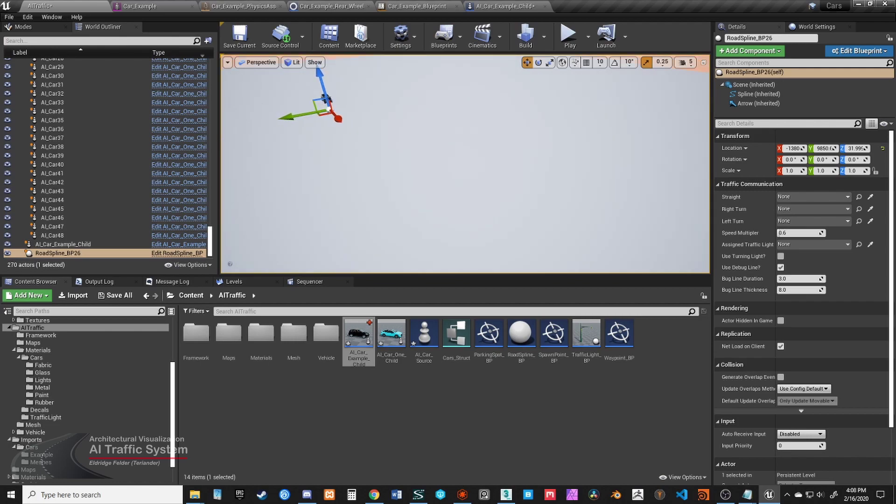
right_drag(460, 178, 561, 173)
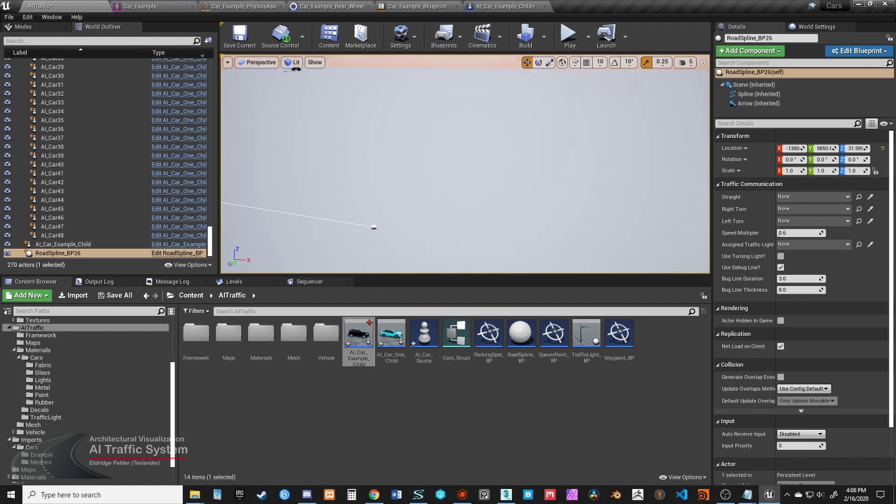
click(423, 192)
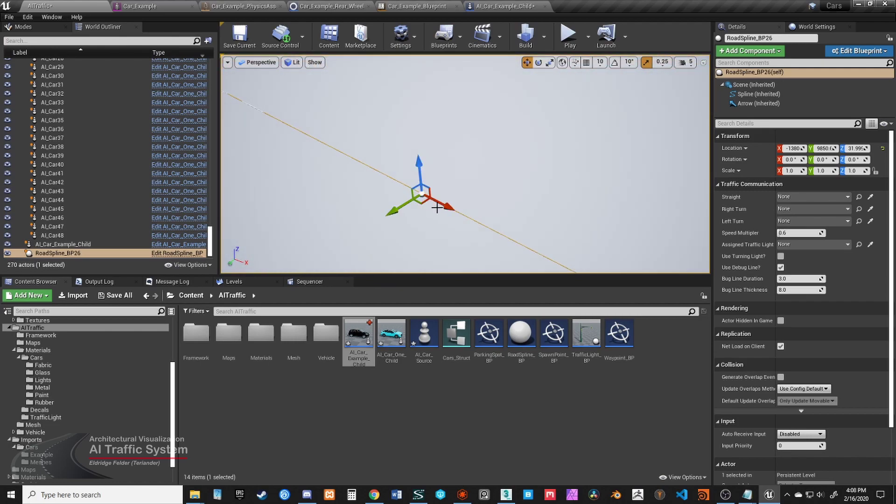
right_drag(443, 202, 450, 189)
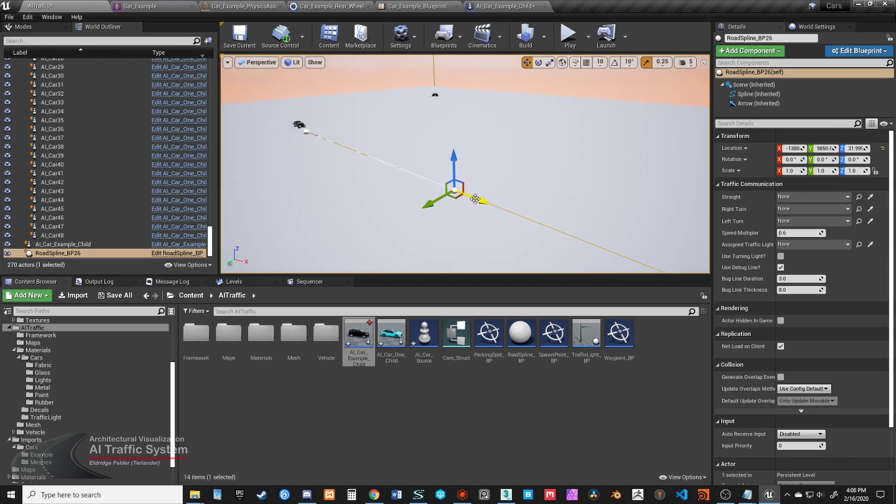
drag(475, 199, 366, 153)
mouse_move(376, 209)
right_down()
mouse_move(406, 180)
mouse_move(381, 219)
right_up()
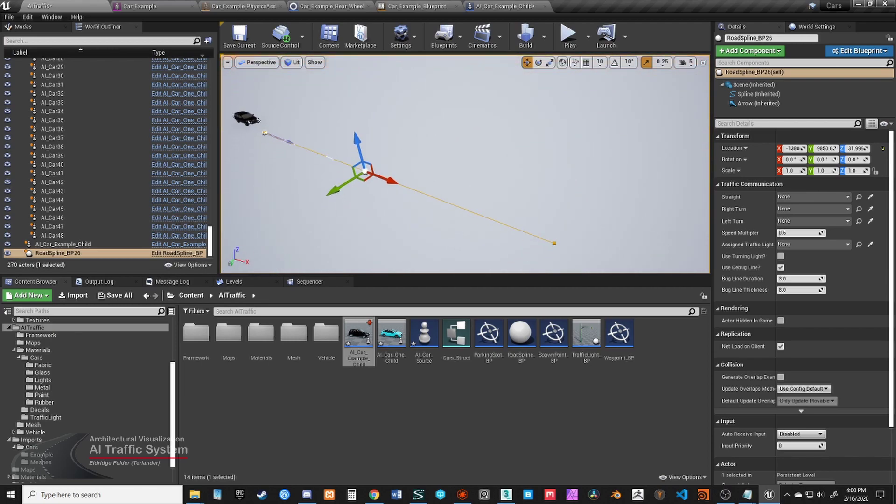
right_drag(369, 161, 430, 239)
Place a second RoadSpline_BP beyond the end of the first spline and rotate it about 48° around Z
drag(522, 334, 480, 219)
right_drag(513, 208, 556, 214)
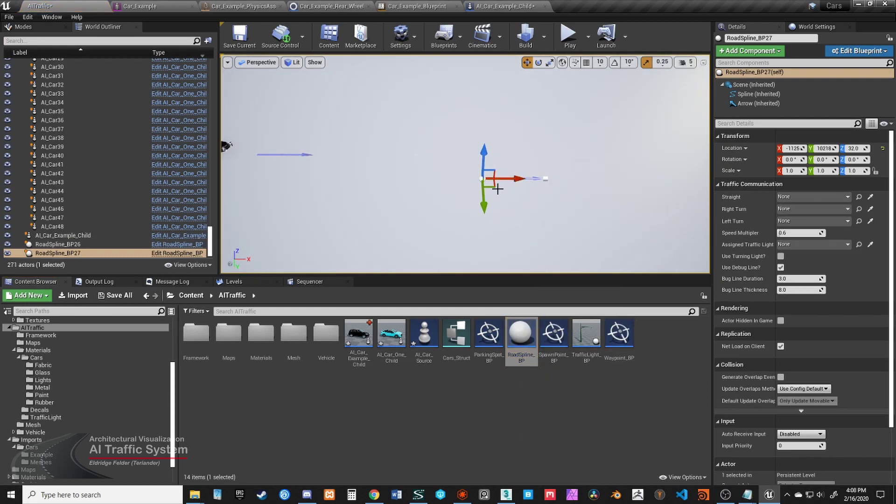
key(e)
drag(487, 212, 534, 215)
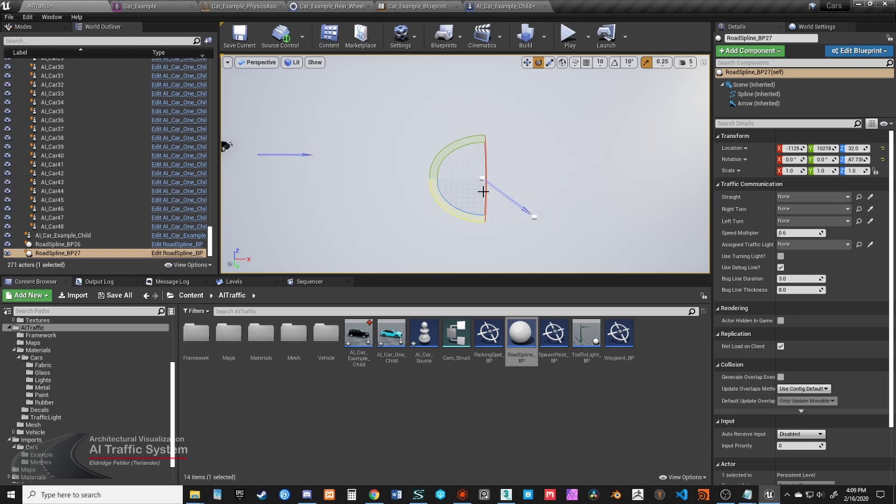
Add a point to the end of the new road spline and extend it outward to form a curved path
right_drag(483, 192, 471, 172)
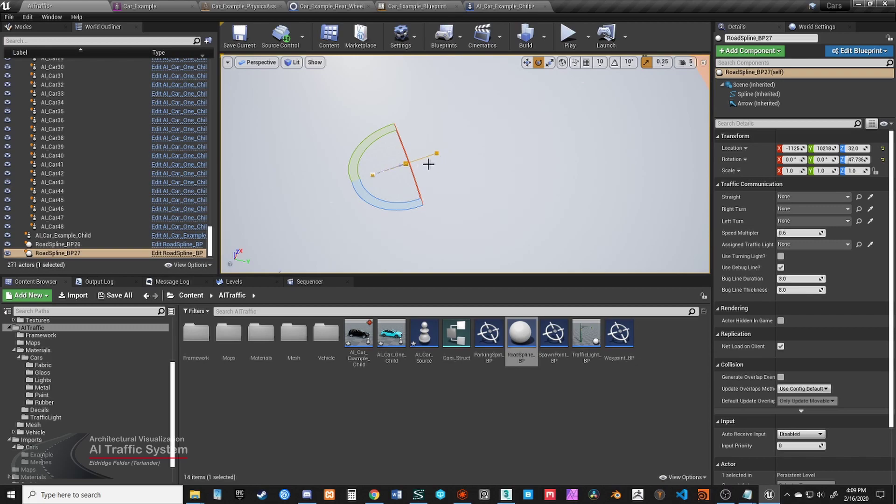
key(w)
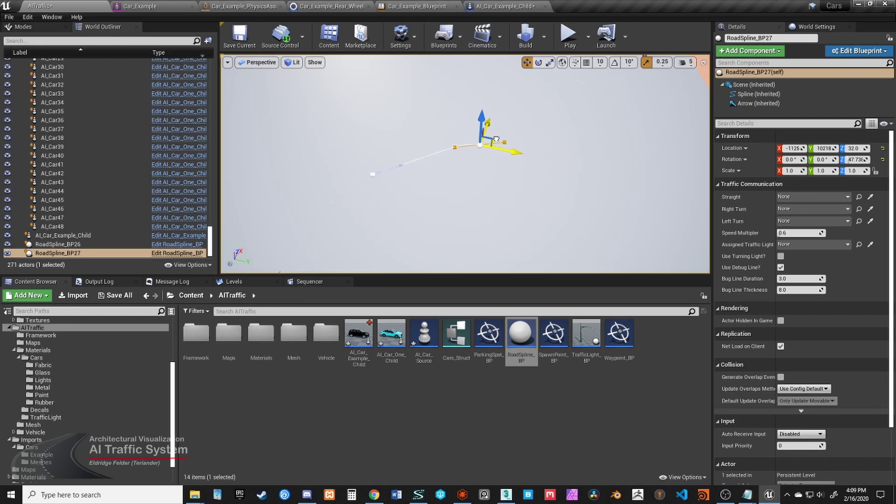
drag(496, 139, 597, 150)
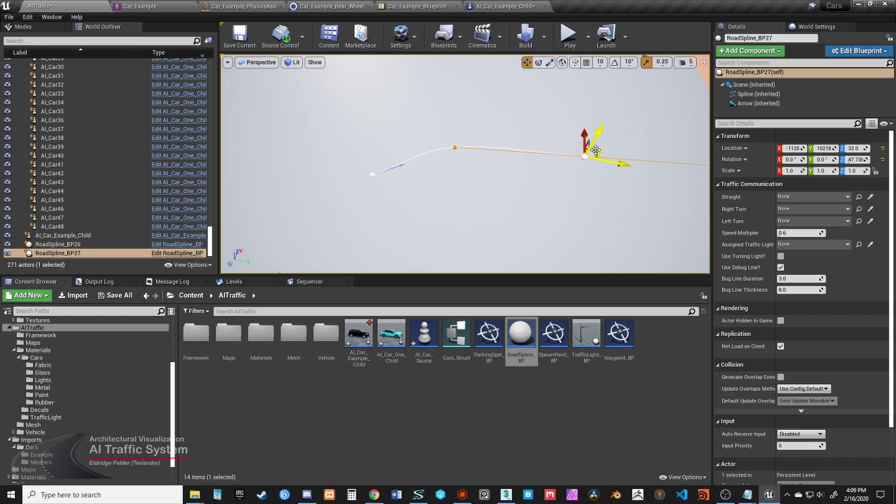
Set RoadSpline_BP26's Right Turn path to RoadSpline_BP27
right_drag(566, 217, 222, 67)
click(163, 245)
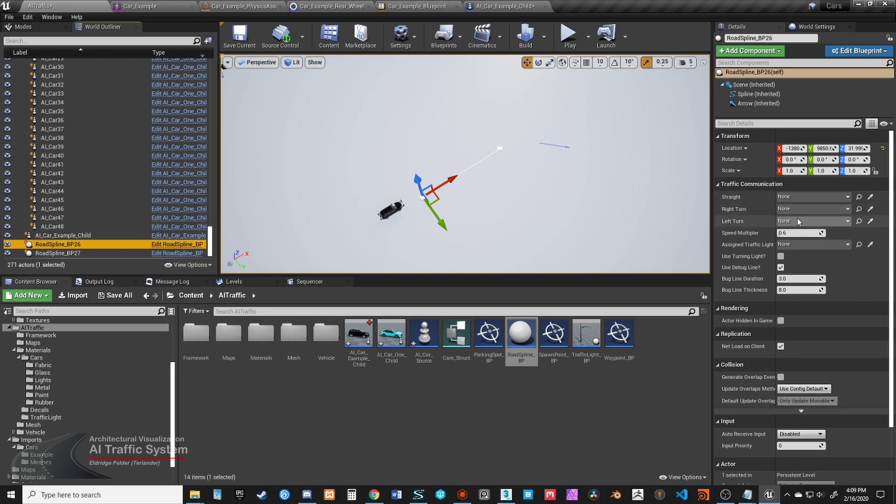
click(871, 209)
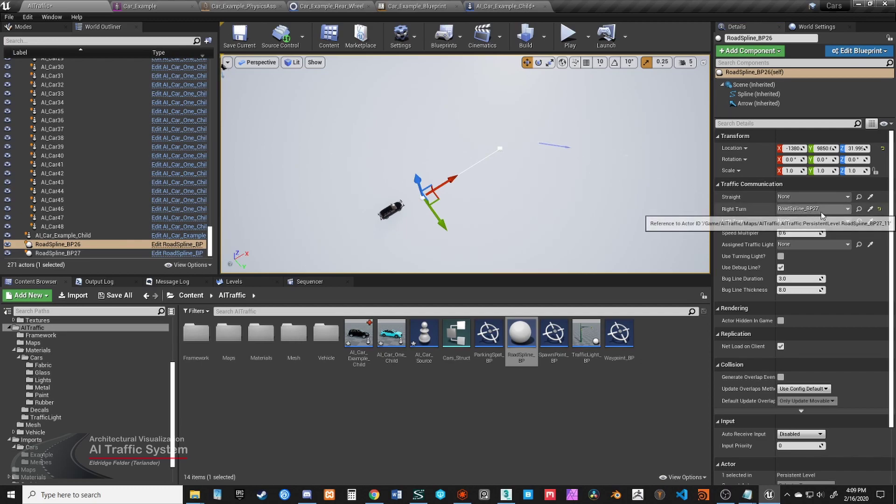
Play the level to watch the example car follow the two linked road splines, and stop the simulation
right_drag(607, 200, 588, 199)
key(w)
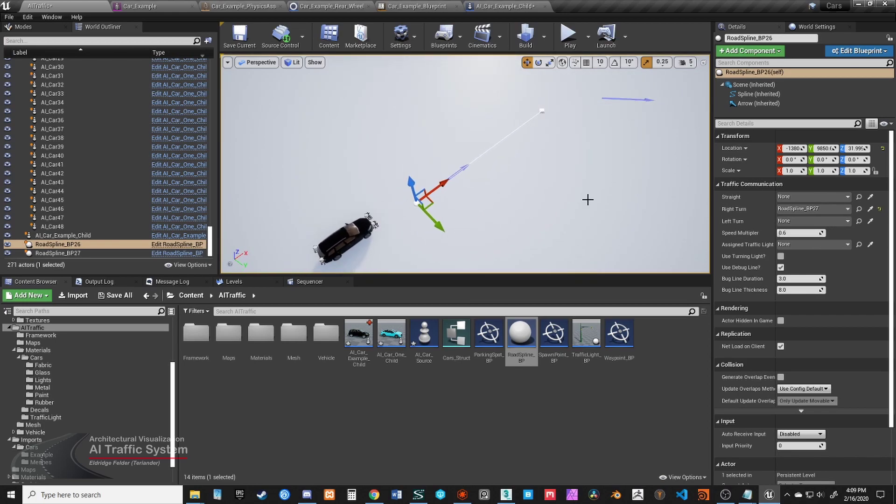
click(569, 36)
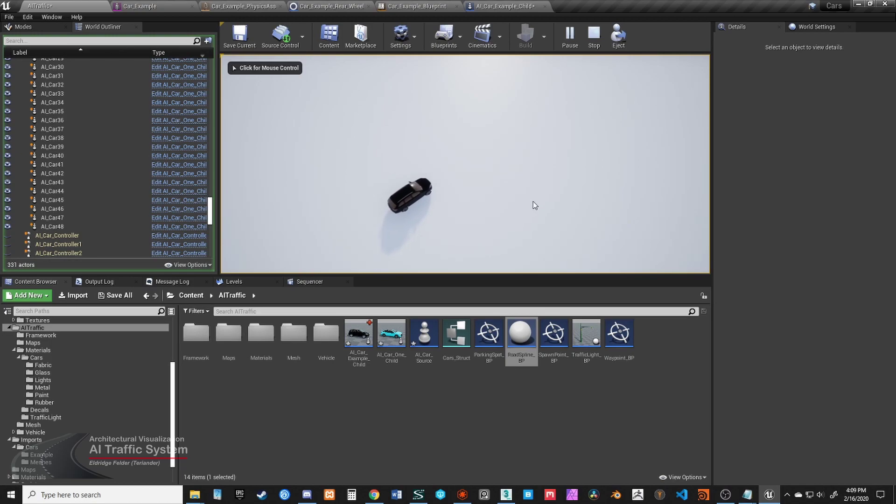
click(540, 197)
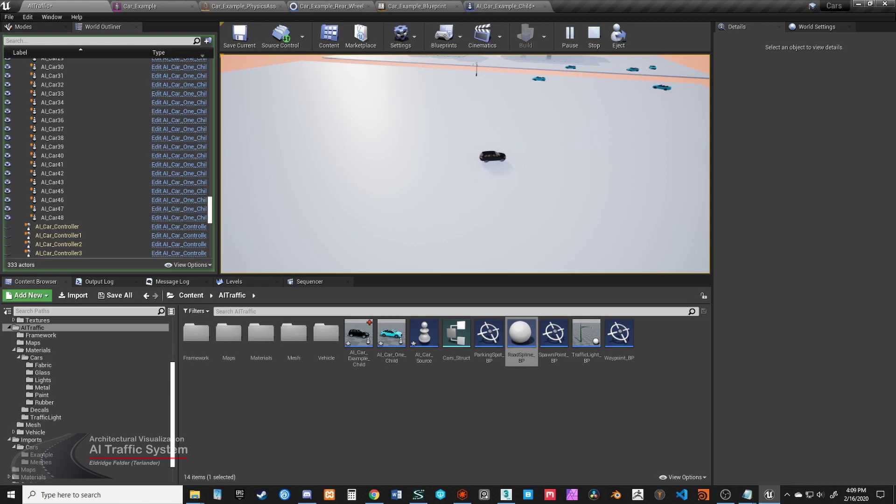
key(Escape)
Examine RoadSpline_BP26's Right Turn assignment and how its path leads to the second road spline
right_drag(374, 214, 322, 238)
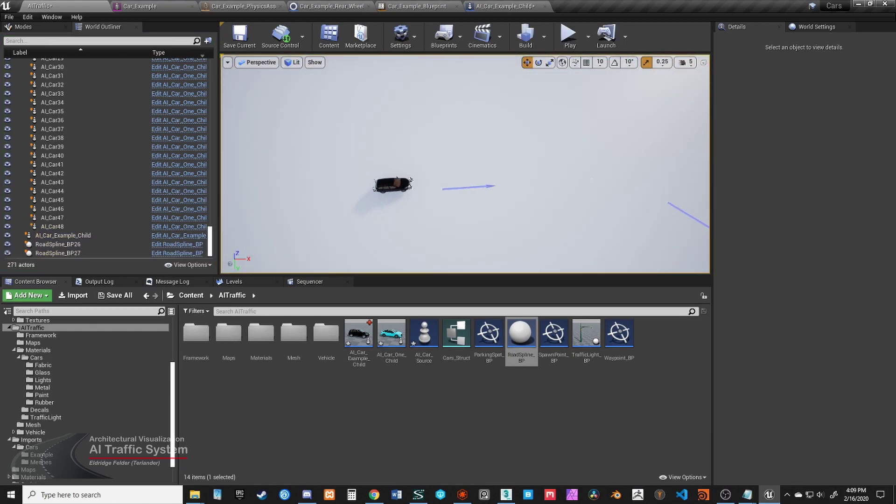
right_drag(383, 196, 463, 192)
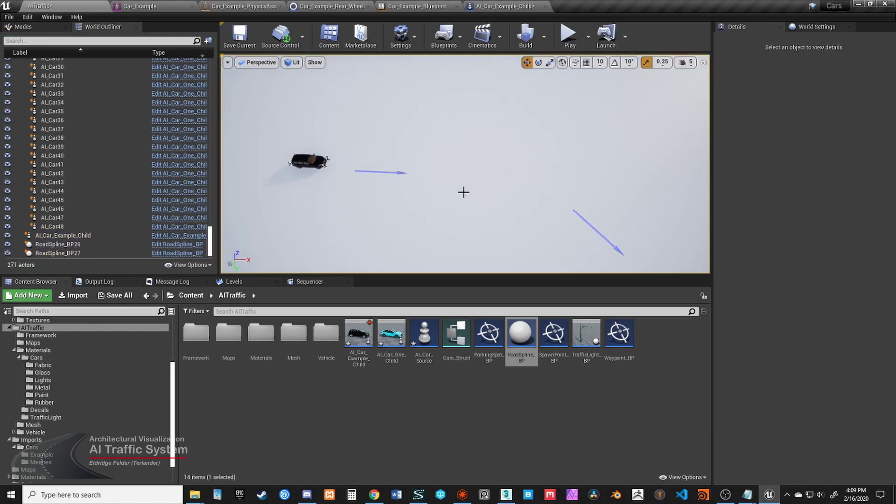
click(401, 173)
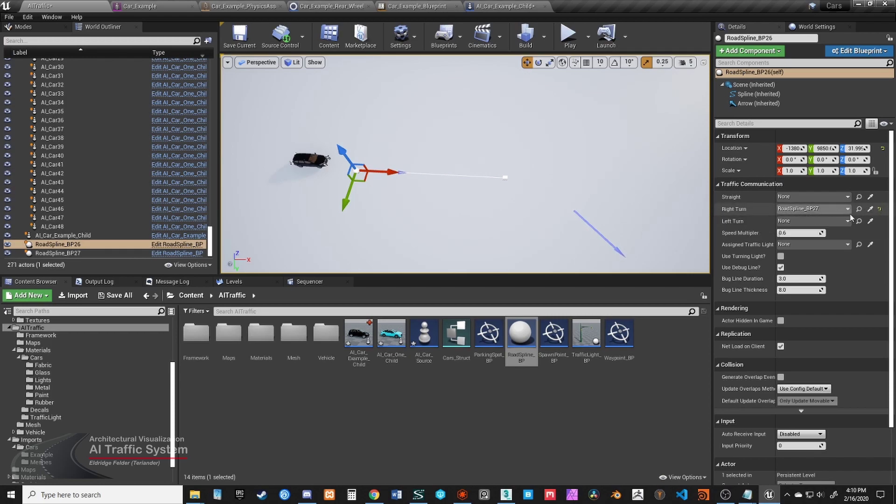
right_drag(527, 180, 553, 163)
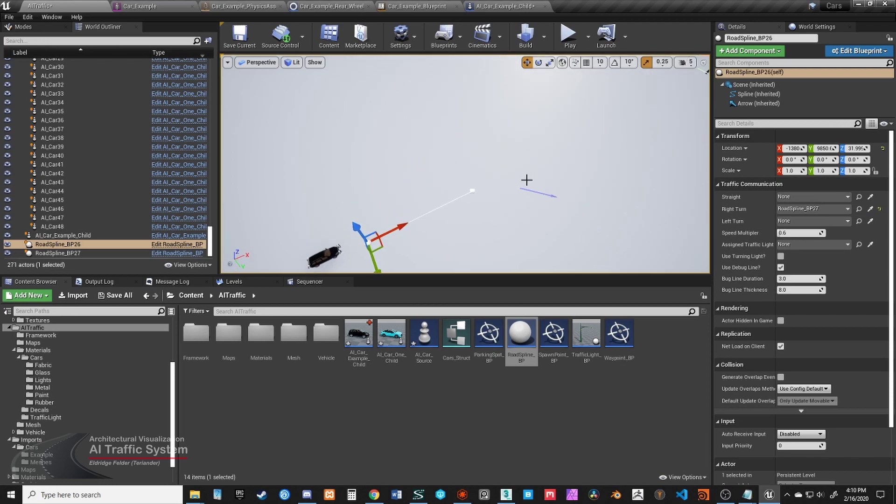
right_drag(527, 203, 480, 219)
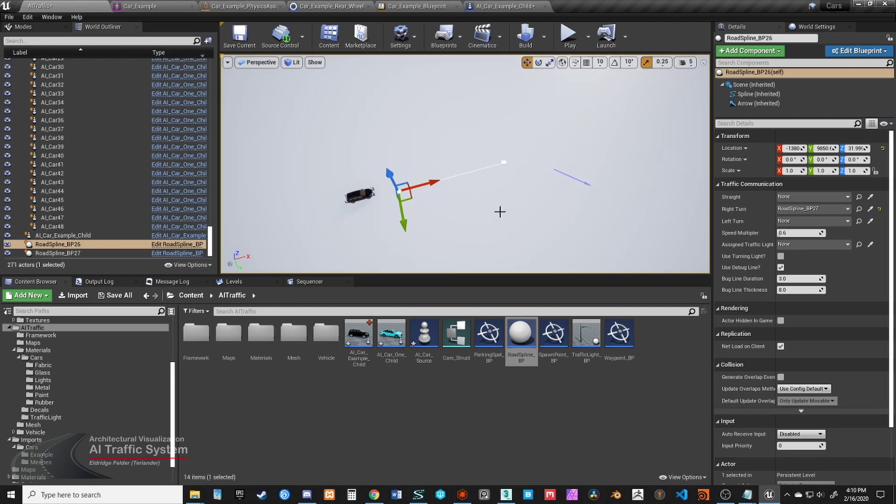
right_drag(500, 212, 500, 211)
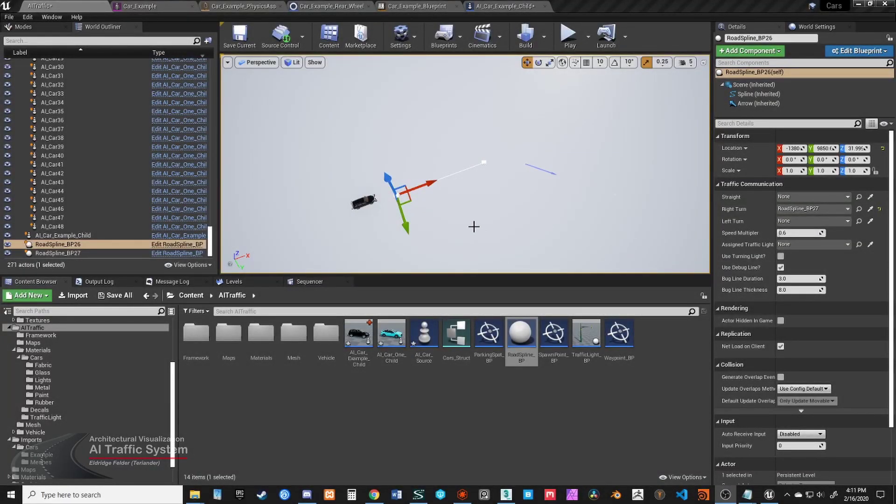
Place a TrafficLight_BP in the level just beyond the start of the second road spline
mouse_move(475, 231)
right_down()
mouse_move(488, 240)
mouse_move(486, 231)
right_up()
key(w)
drag(586, 335, 524, 155)
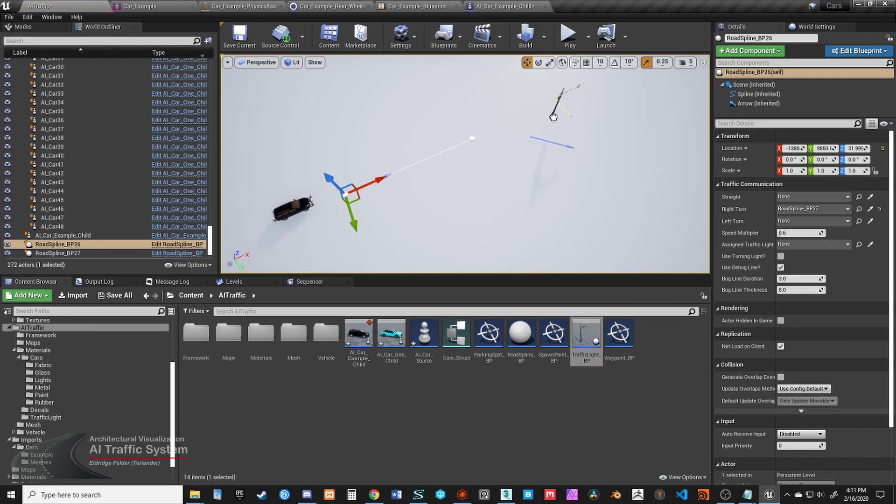
drag(566, 115, 567, 114)
mouse_move(431, 217)
right_down()
mouse_move(423, 205)
mouse_move(431, 217)
right_up()
scroll(431, 217, up, 1)
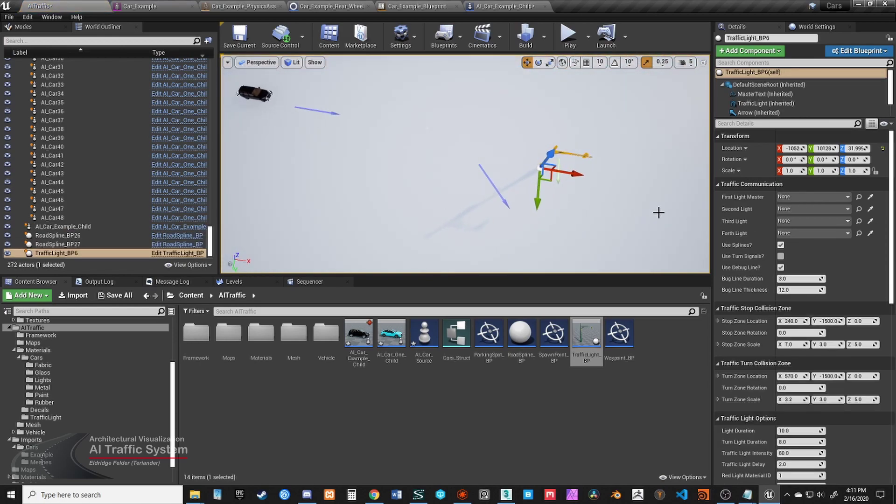
Frame the new traffic light, play the level to check its signals, and stop the simulation
right_drag(539, 175, 556, 189)
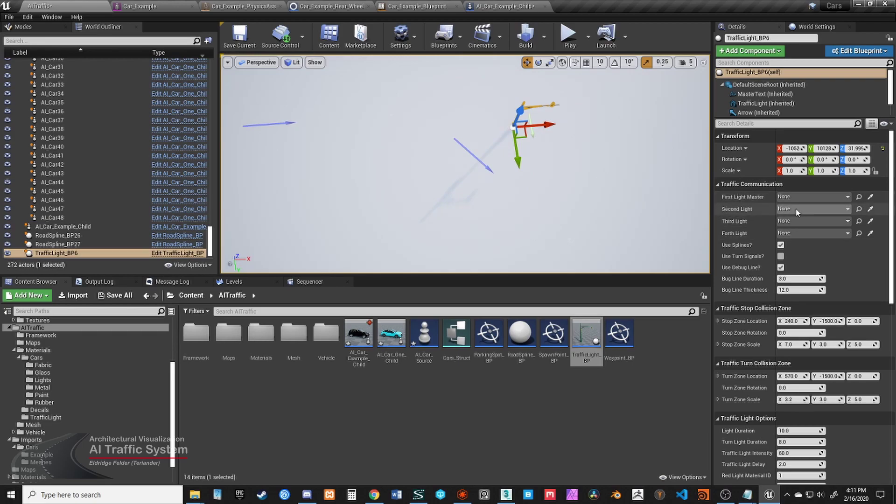
alt+drag(497, 193, 693, 115)
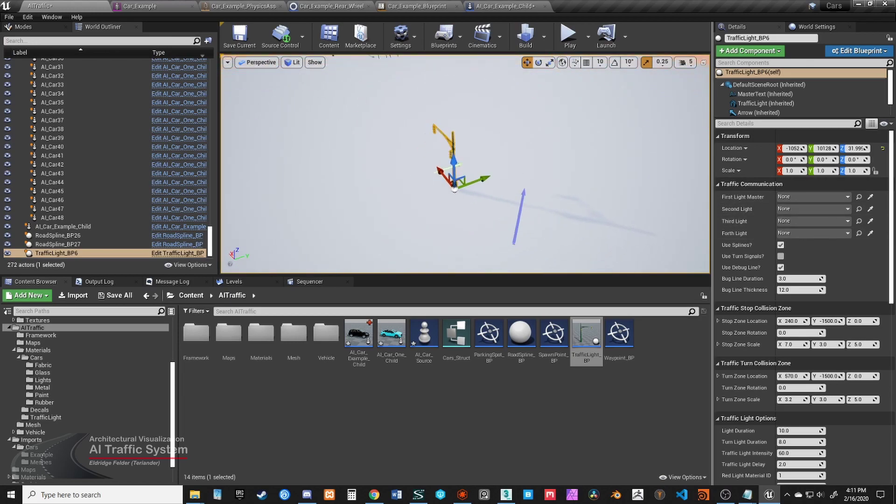
right_drag(466, 163, 560, 153)
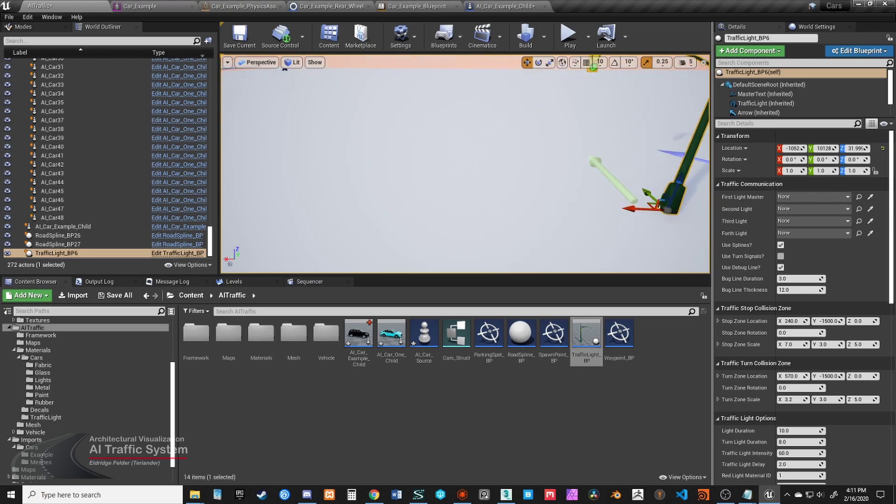
key(f)
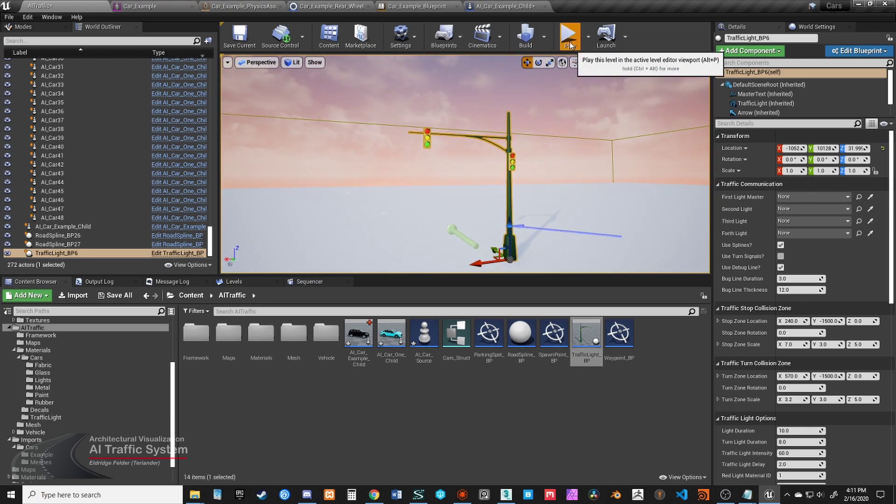
click(569, 38)
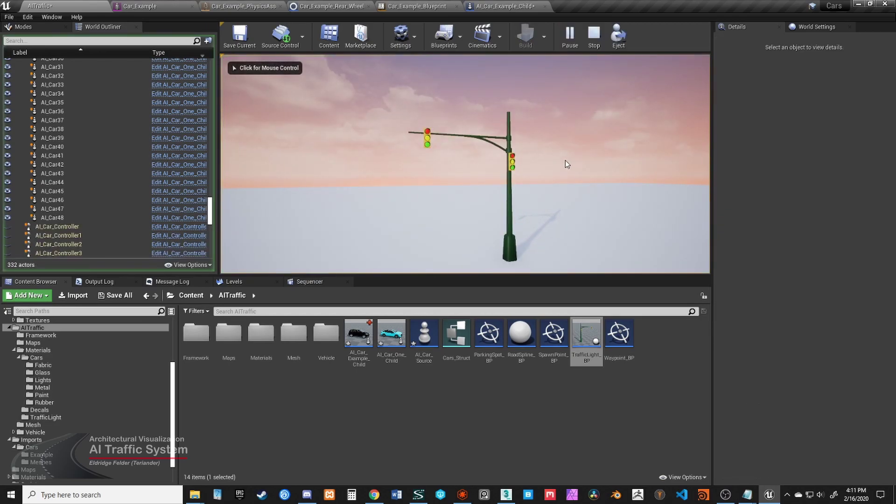
click(594, 37)
Set the traffic light's First Light Master to TrafficLight_BP6, the light itself
click(510, 248)
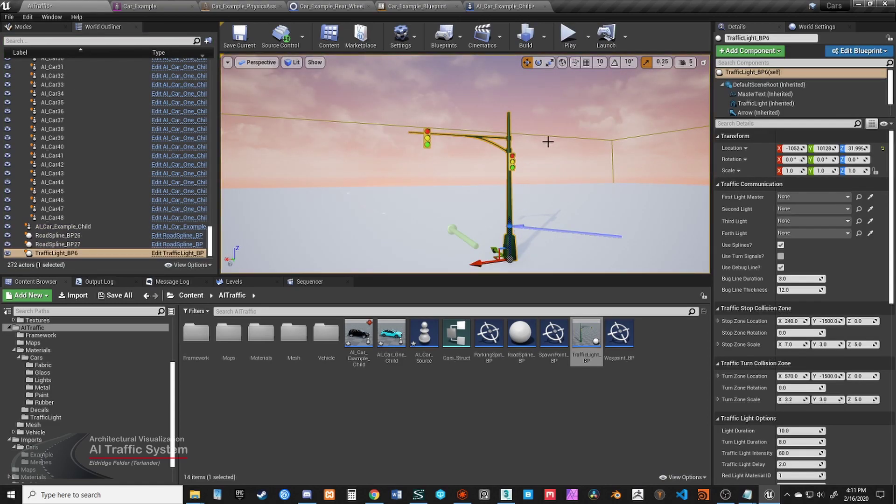
right_drag(546, 196, 469, 238)
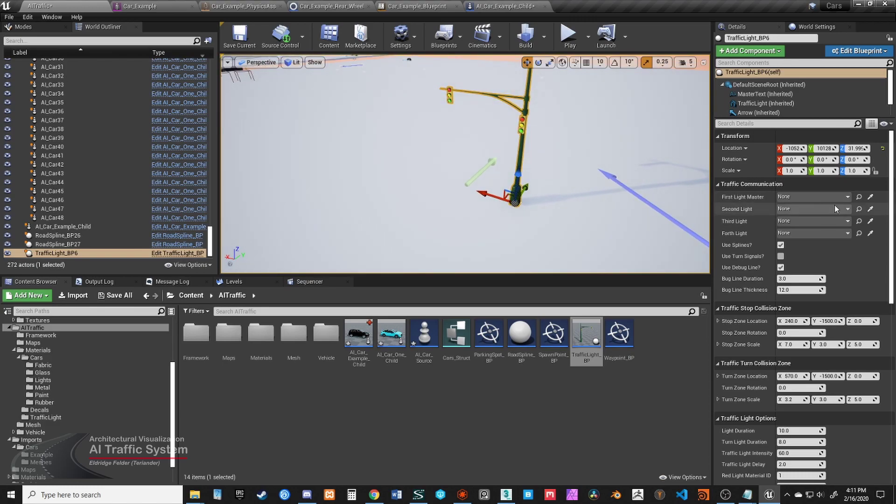
click(870, 208)
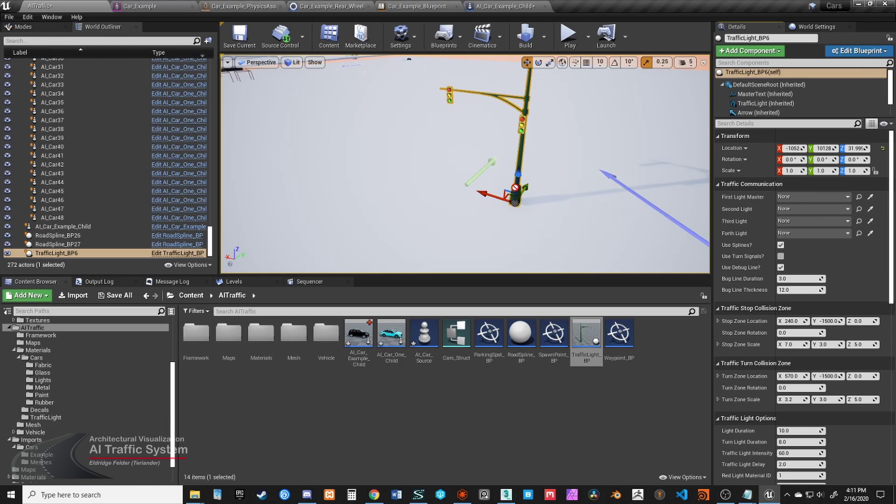
click(523, 131)
Rotate the traffic light to about -81° around Z
right_drag(553, 172, 478, 210)
key(e)
drag(523, 238, 477, 241)
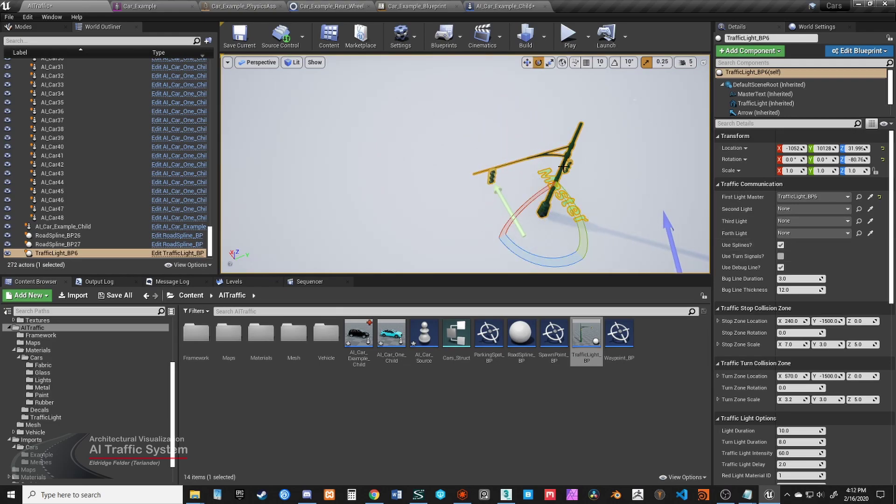
Set the first road spline's Assigned Traffic Light to TrafficLight_BP6
right_drag(477, 240, 415, 231)
right_drag(485, 269, 467, 190)
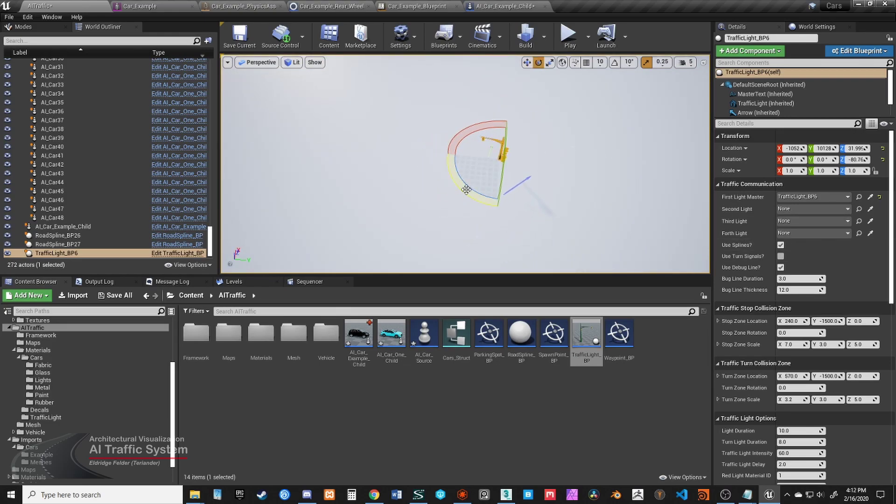
right_drag(487, 154, 520, 178)
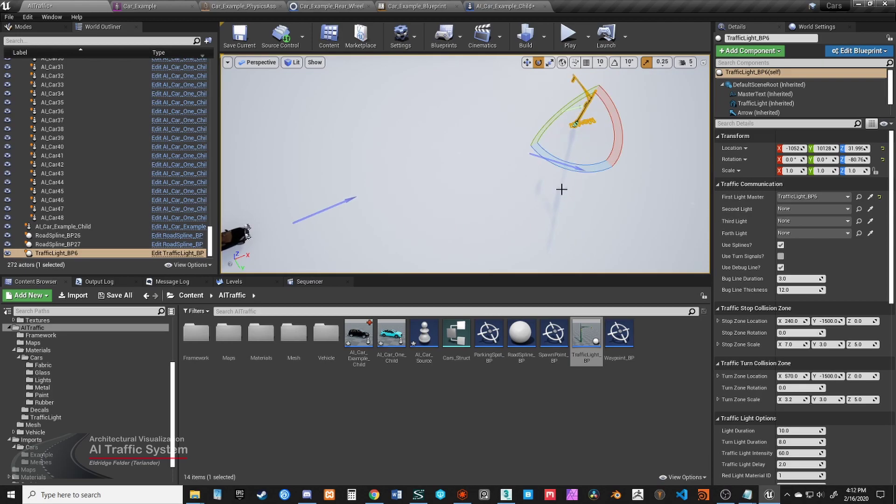
click(293, 223)
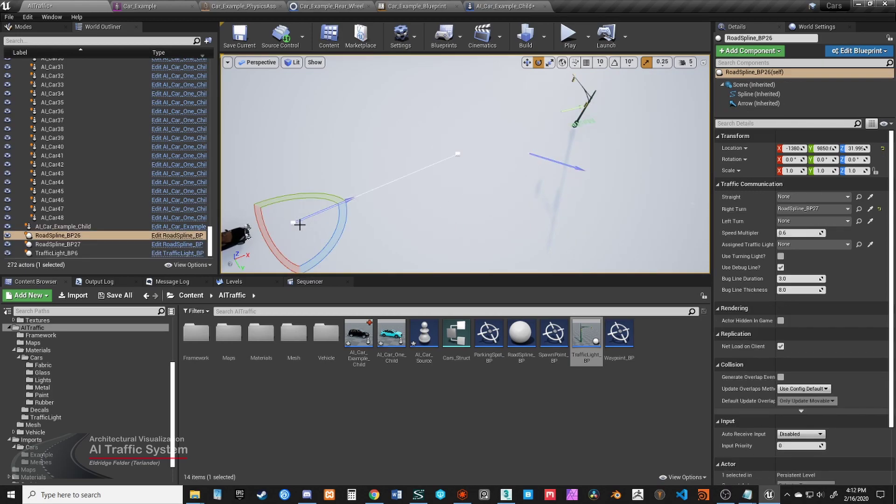
click(529, 154)
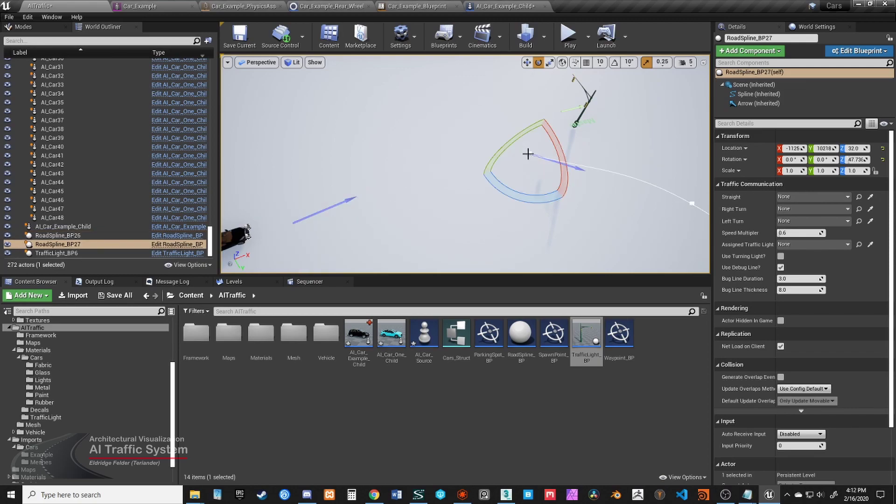
click(293, 223)
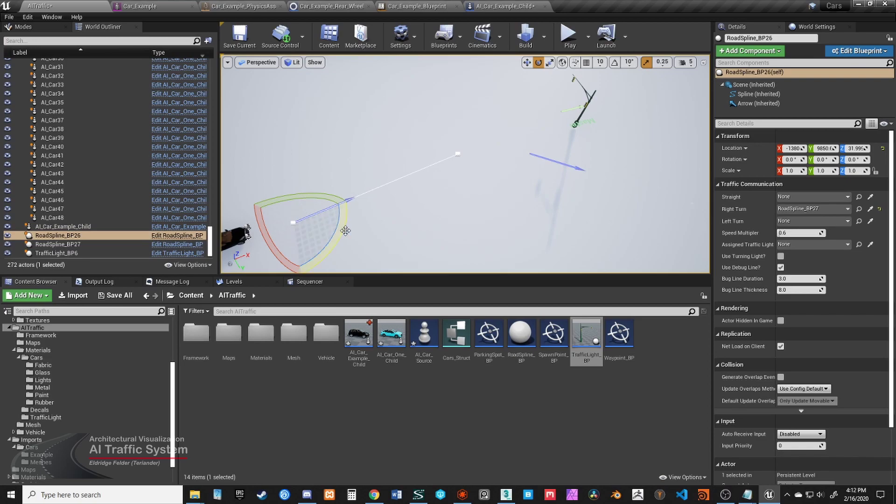
click(871, 245)
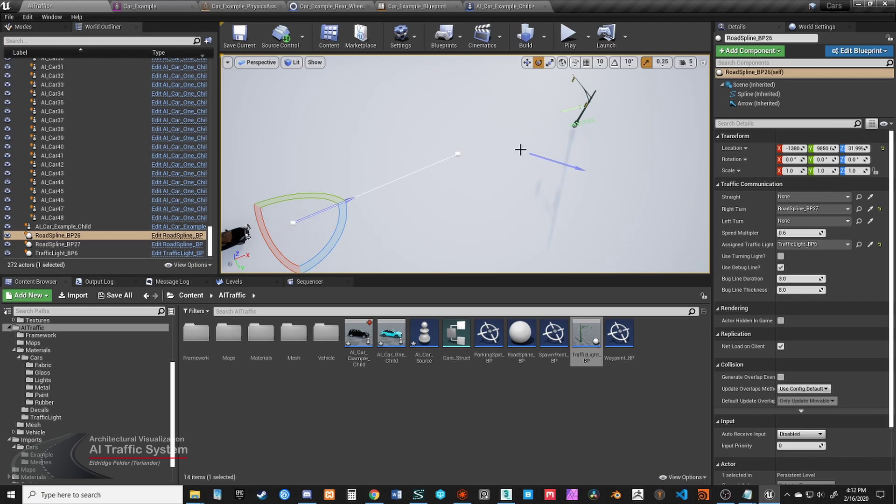
Play the level to check how the car responds to the traffic light, and stop the simulation
mouse_move(520, 150)
right_down()
mouse_move(558, 147)
mouse_move(579, 112)
mouse_move(567, 190)
mouse_move(518, 143)
right_up()
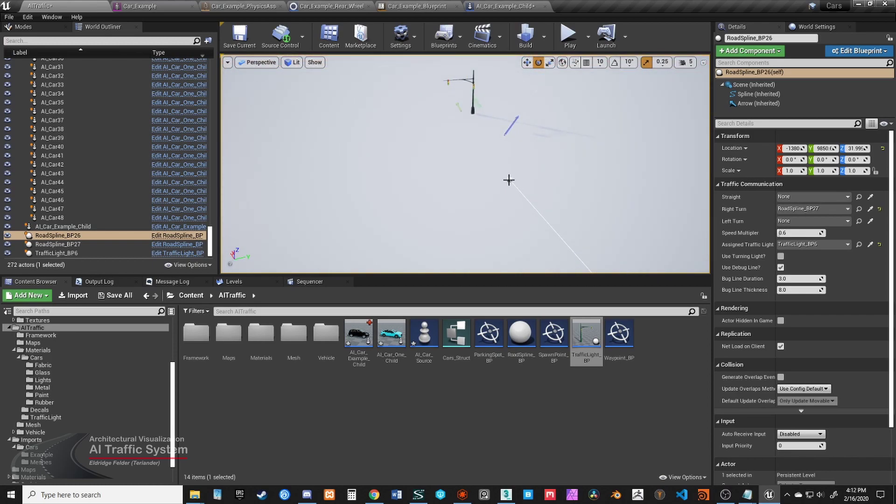
right_drag(518, 178, 525, 156)
right_drag(603, 152, 564, 123)
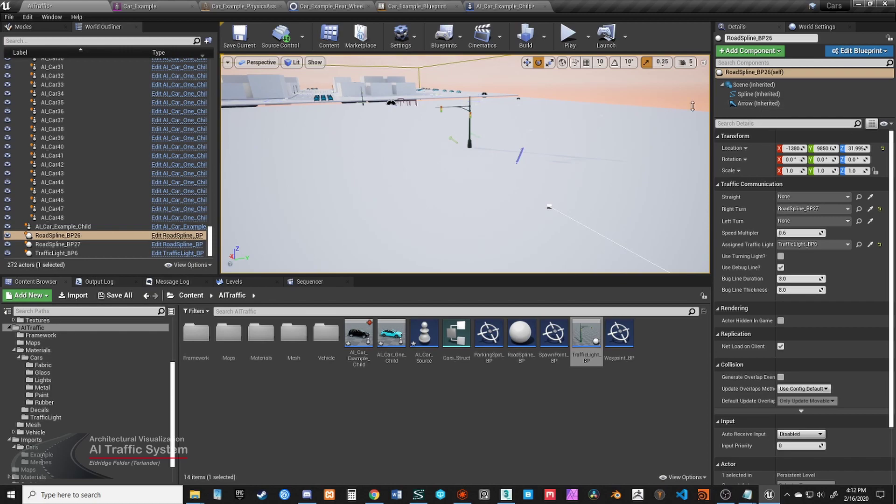
click(570, 38)
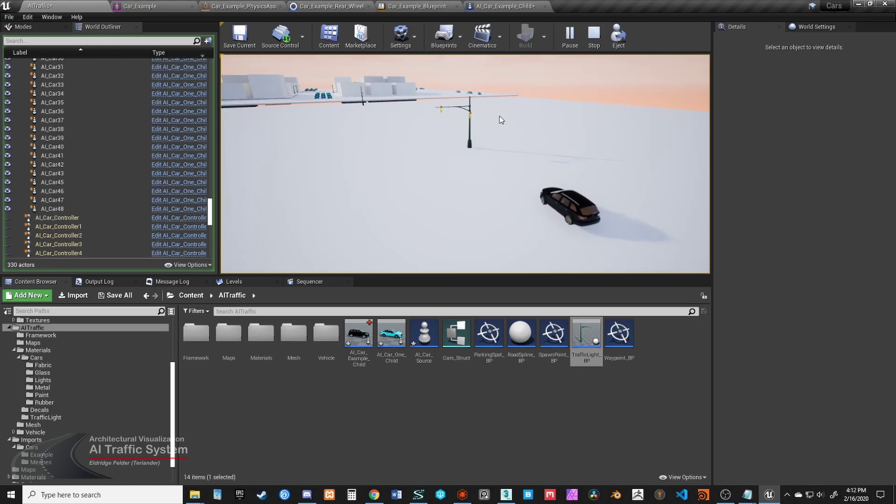
click(594, 40)
Move the AI example car back along the X axis, farther from the start of the first road spline
right_drag(521, 217, 556, 246)
click(557, 238)
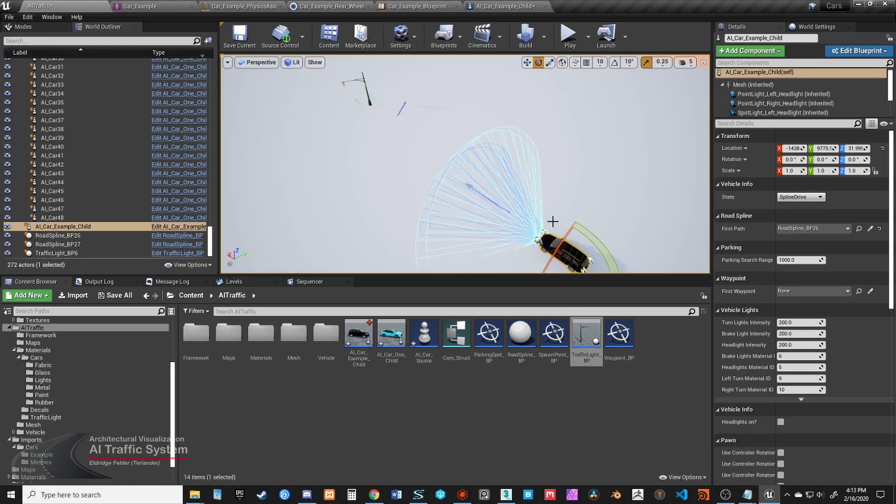
key(f)
drag(454, 185, 535, 186)
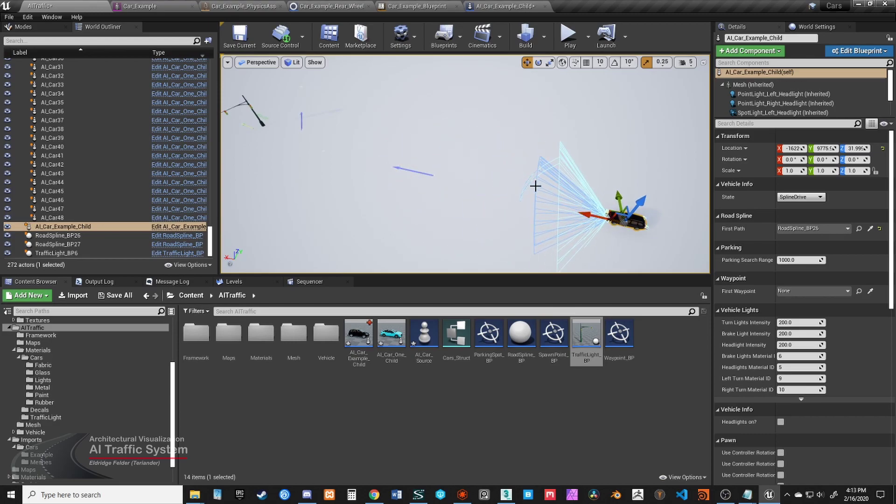
Play the level detached from the player, follow the car through the traffic light and turn, and stop the simulation
click(433, 177)
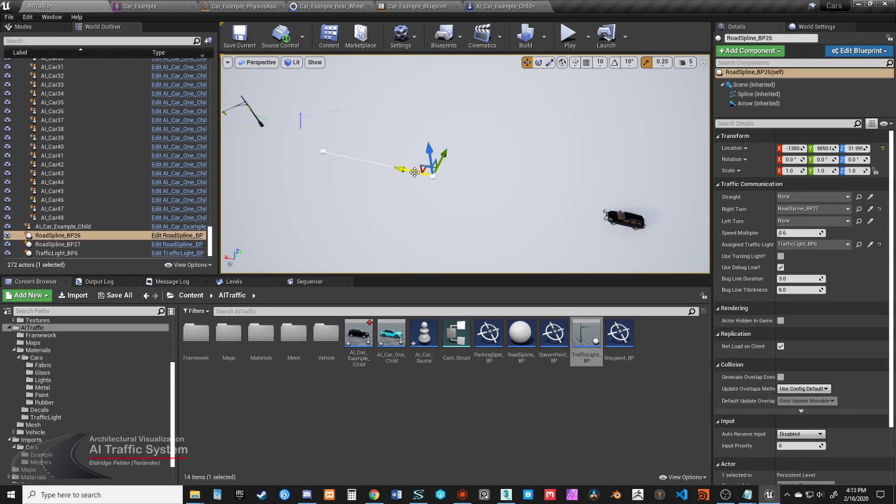
scroll(501, 164, up, 3)
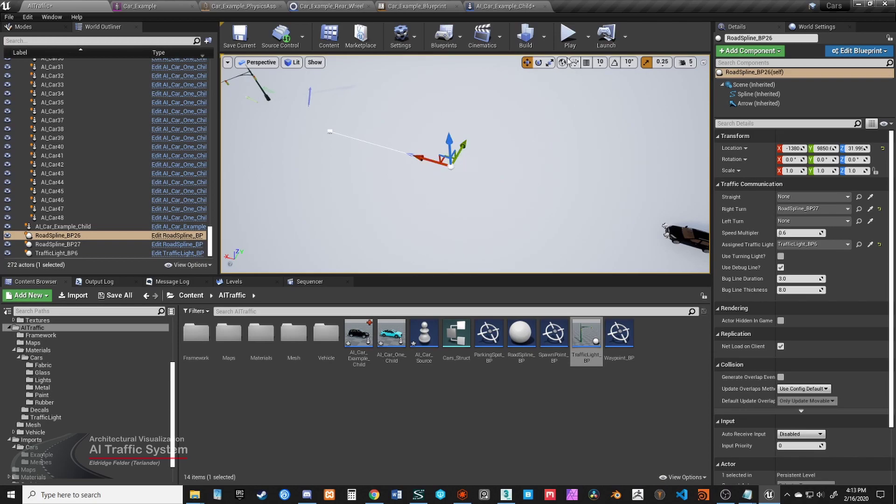
click(570, 35)
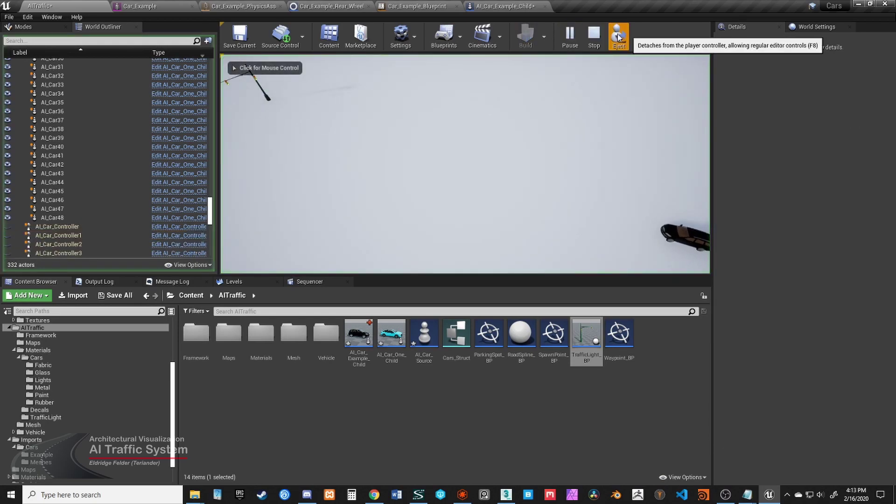
click(619, 37)
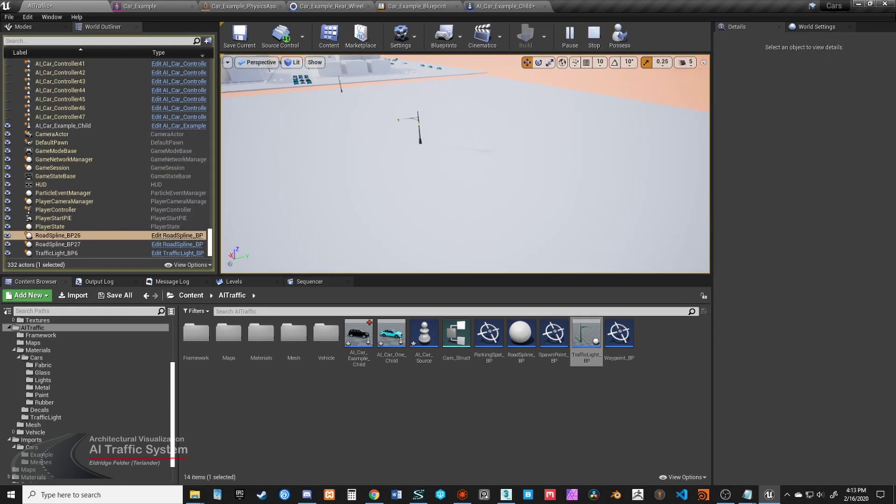
key(w)
right_drag(474, 125, 461, 103)
right_drag(507, 161, 525, 188)
key(s)
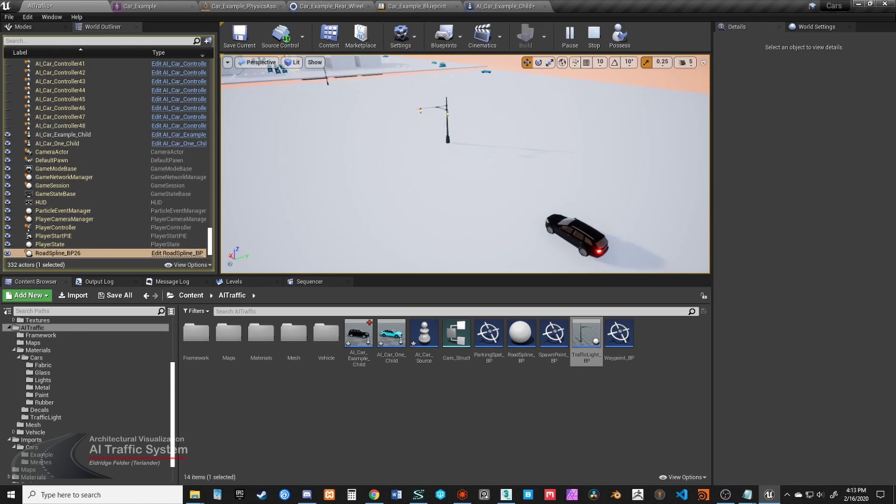
key(w)
right_drag(525, 188, 547, 190)
key(a)
key(a)
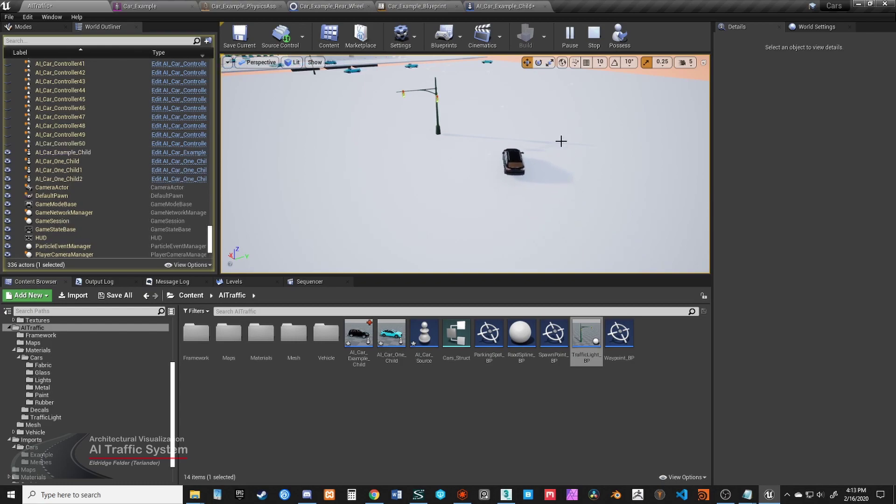
click(594, 39)
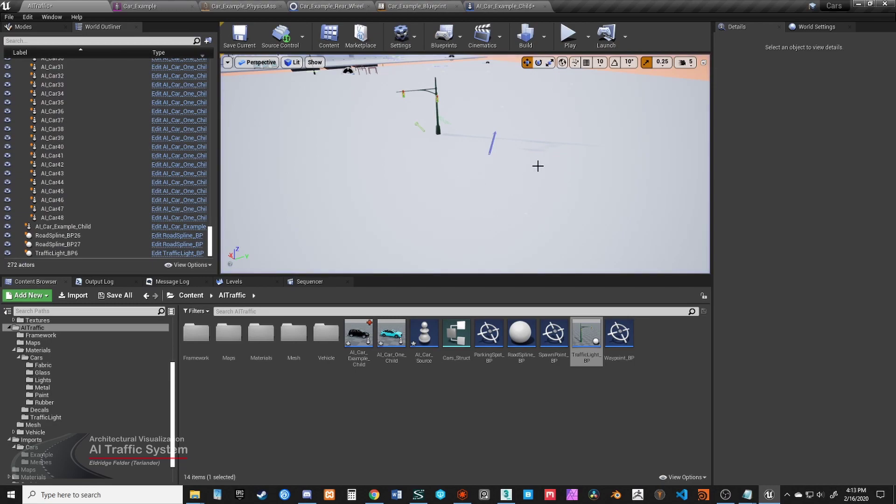
Place a second TrafficLight_BP across from the first light and rotate it around Z
right_drag(538, 165, 366, 216)
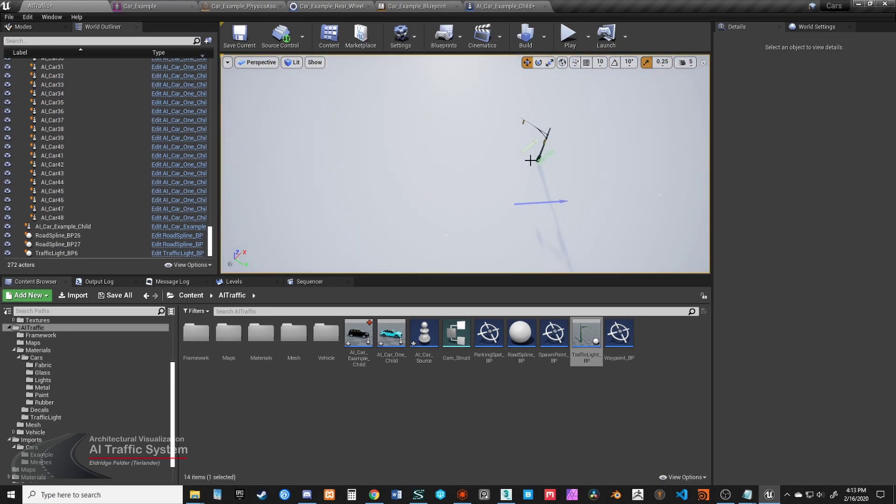
click(525, 193)
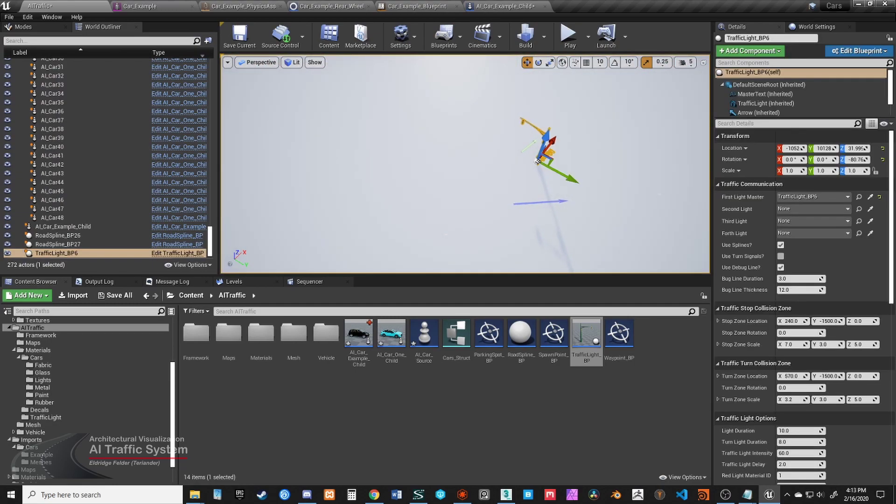
drag(586, 334, 376, 184)
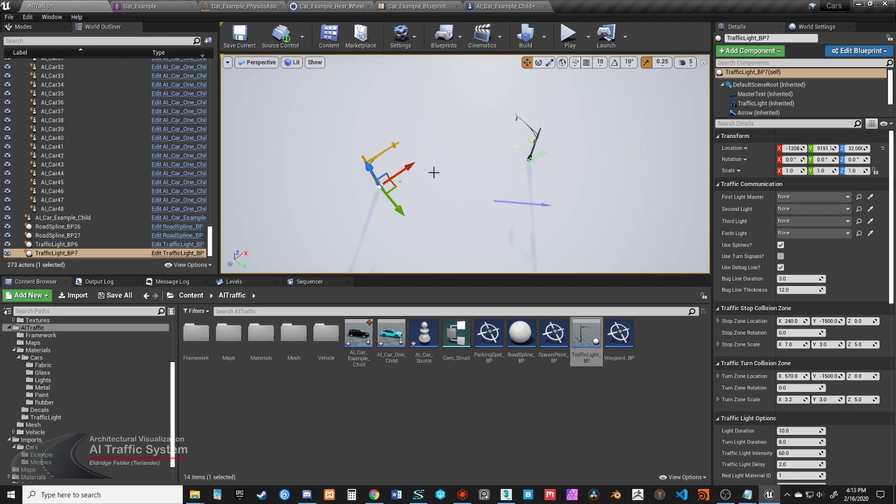
key(e)
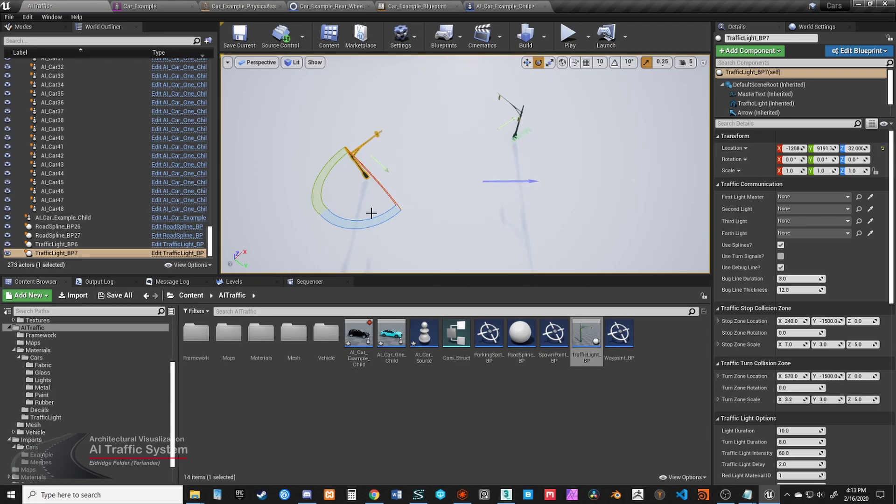
drag(370, 212, 400, 217)
Set the master traffic light's Second Light to TrafficLight_BP7
click(518, 118)
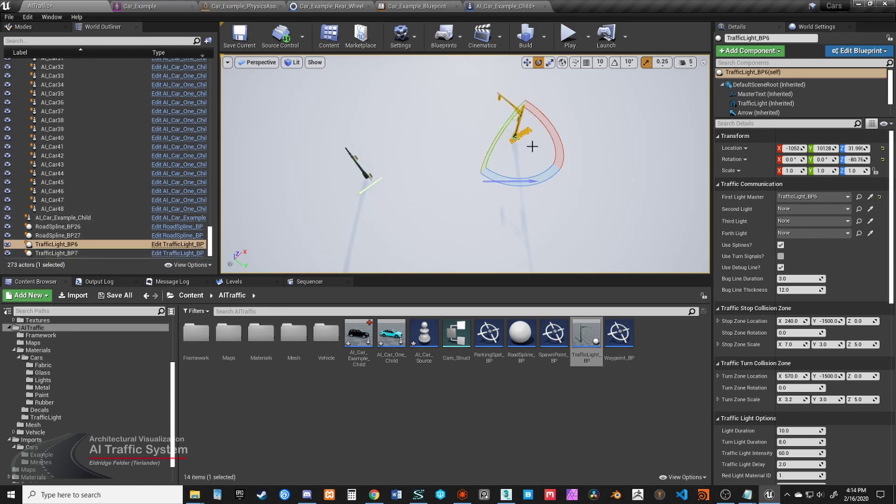
click(871, 209)
right_drag(513, 181, 428, 157)
right_drag(441, 224, 609, 198)
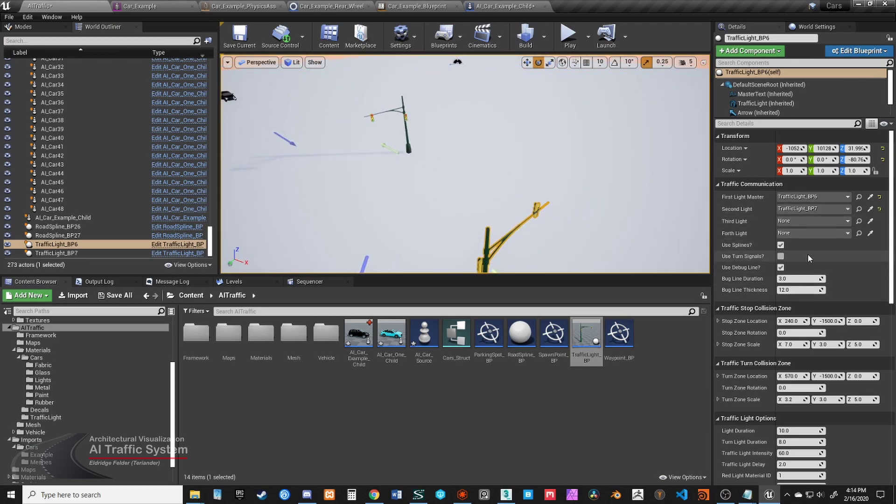
Enable Use Turn Signals on the master traffic light, inspect its signal heads up close, and disable the option again
click(782, 257)
key(f)
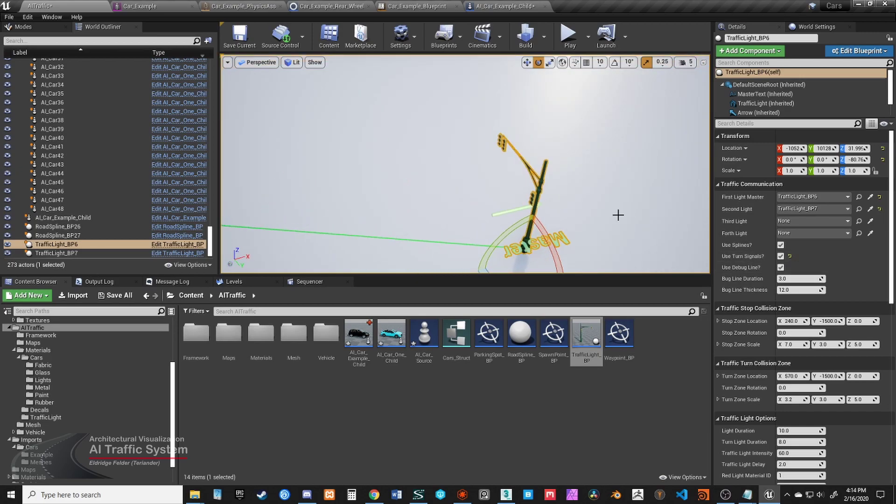
key(w)
mouse_move(486, 192)
right_down()
mouse_move(476, 191)
mouse_move(487, 192)
right_up()
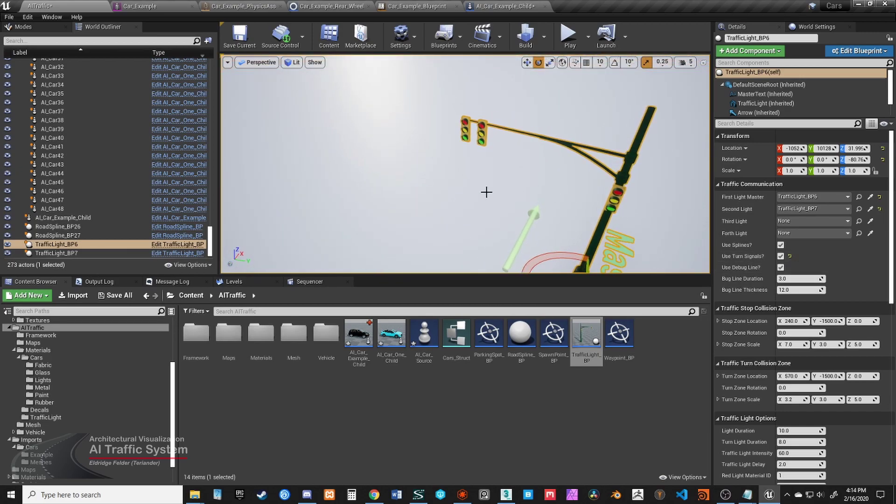
click(781, 257)
Place two more TrafficLight_BP actors on the remaining sides of the intersection, rotating the last one to about -175° around Z
key(s)
mouse_move(521, 210)
right_down()
mouse_move(531, 215)
mouse_move(529, 205)
right_up()
right_drag(476, 198, 340, 190)
key(d)
right_drag(505, 209, 518, 232)
click(399, 186)
drag(590, 340, 580, 256)
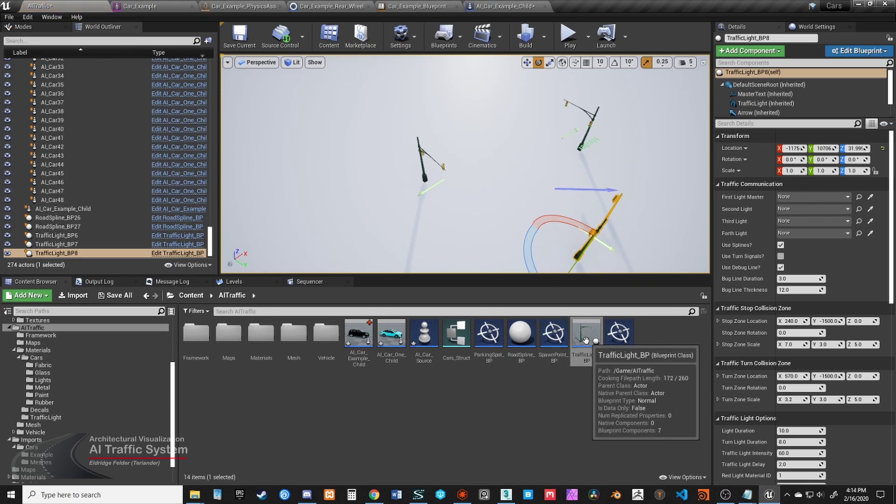
drag(583, 333, 407, 133)
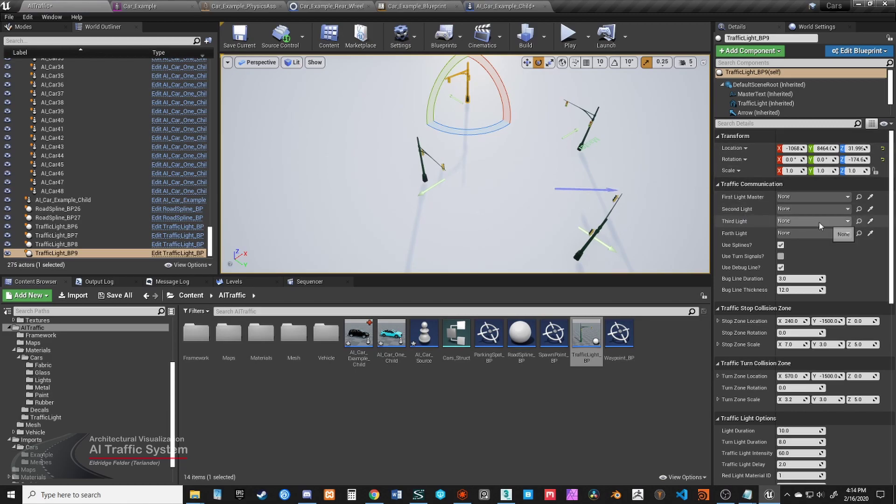
Set the master traffic light's Third Light to TrafficLight_BP8 and its Forth Light to TrafficLight_BP9
click(592, 123)
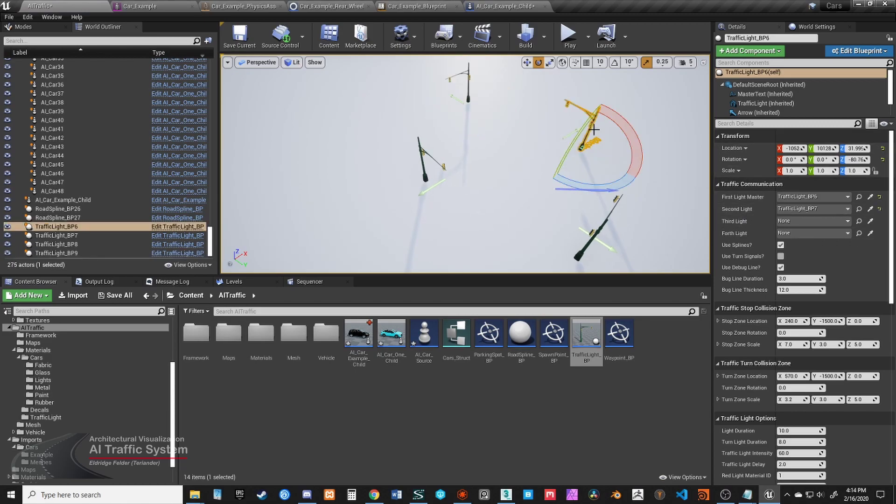
click(872, 222)
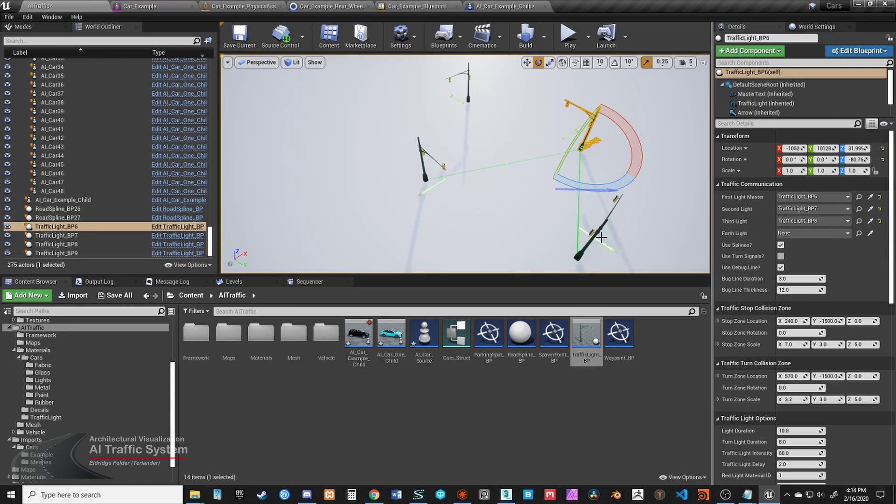
click(871, 233)
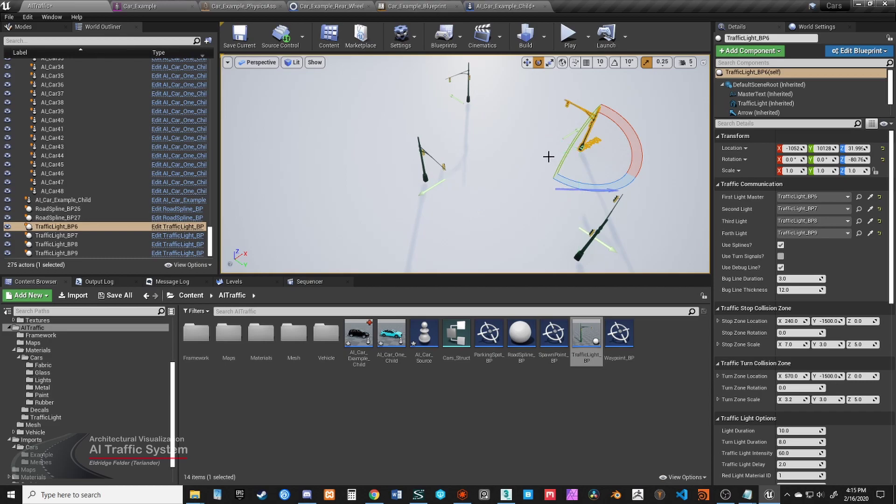
Simulate the level, watch the AI car drive through the intersection with the four linked traffic lights, and stop the simulation
right_drag(574, 174, 572, 129)
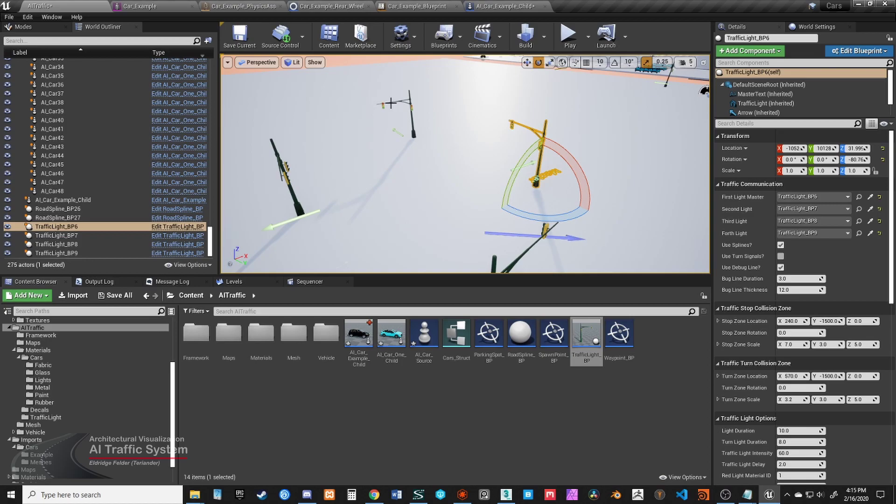
right_drag(407, 107, 531, 106)
right_drag(486, 161, 647, 135)
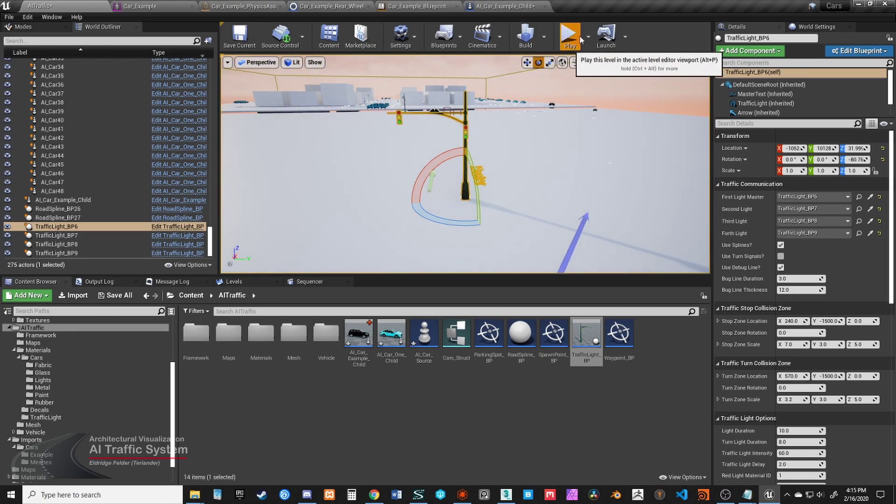
click(618, 38)
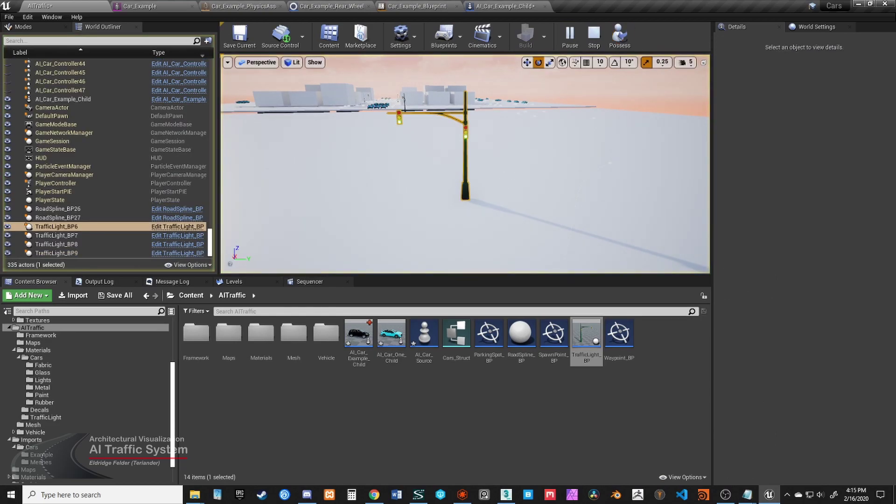
right_drag(556, 157, 656, 166)
right_drag(485, 183, 650, 148)
right_drag(462, 168, 252, 206)
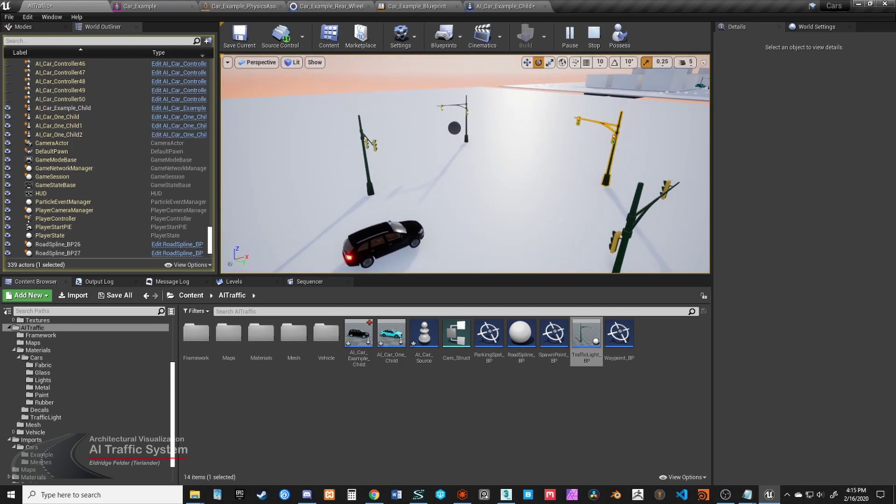
click(594, 37)
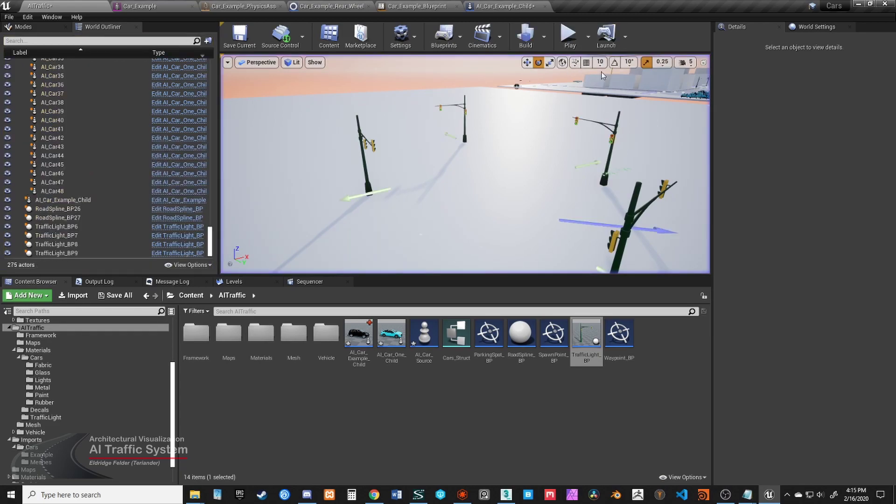
Play the level at the finished city intersection, watch the AI traffic respond to the four traffic lights, and end the session
mouse_move(522, 208)
right_down()
mouse_move(644, 173)
mouse_move(490, 210)
mouse_move(509, 198)
right_up()
key(w)
key(w)
key(w)
scroll(508, 198, up, 4)
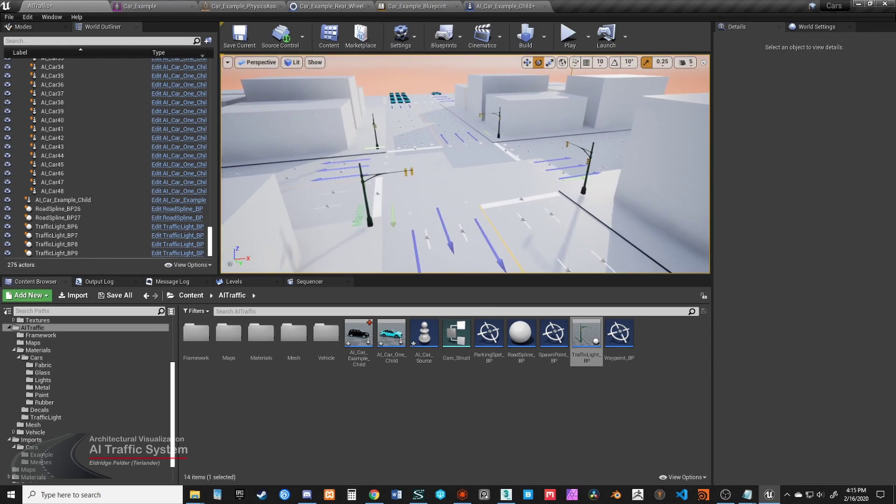
click(568, 42)
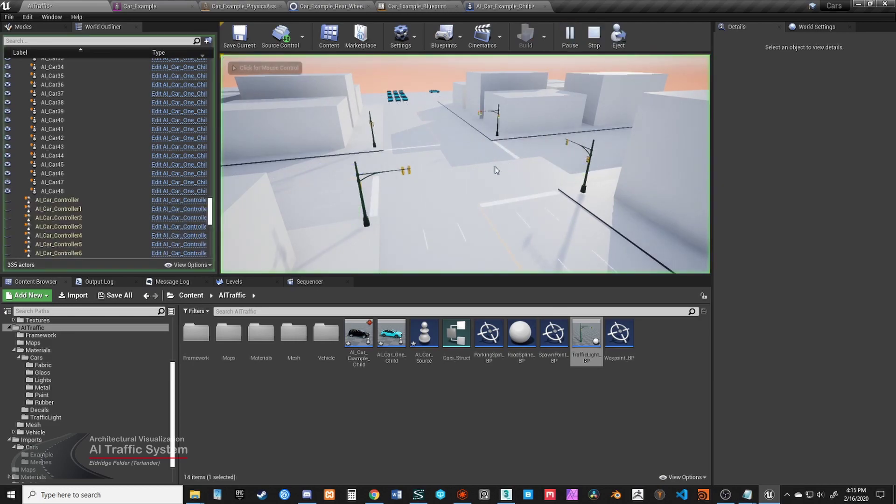
key(s)
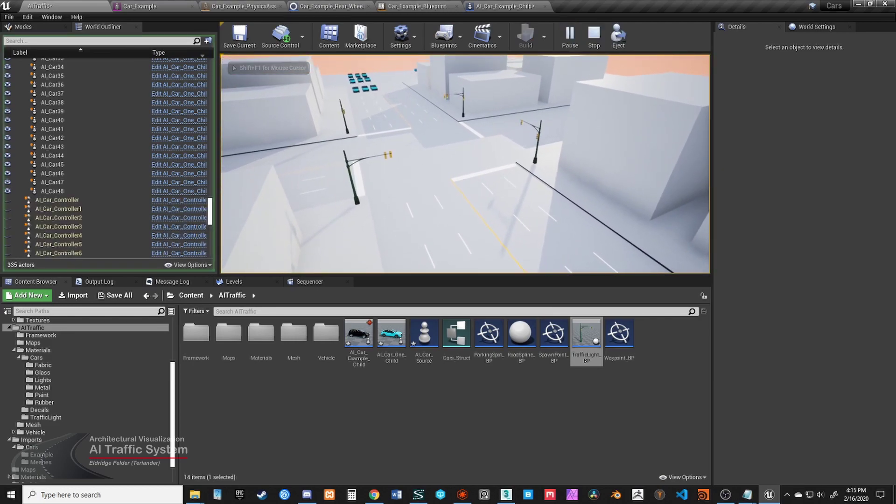
key(w)
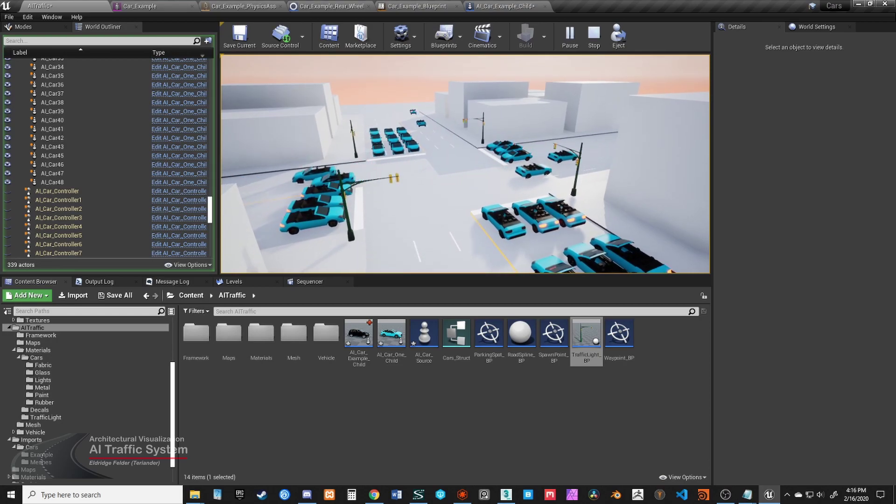
key(Escape)
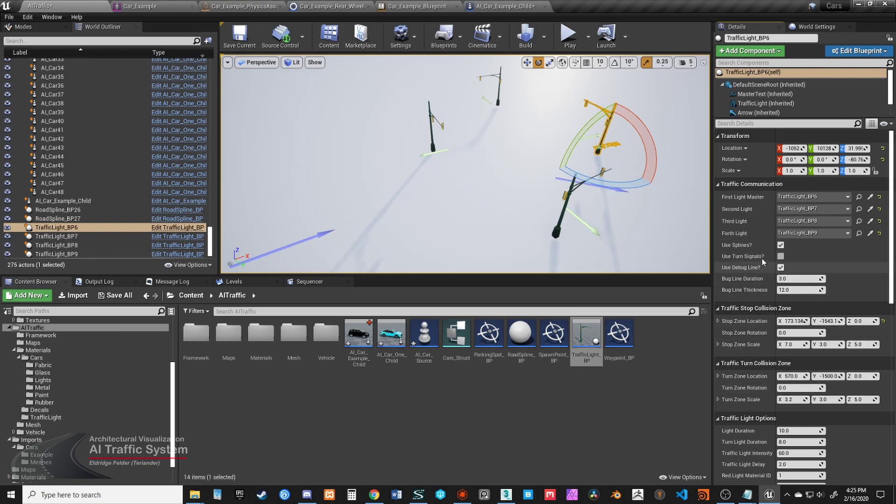
Disable Use Splines on the master traffic light TrafficLight_BP6 and review its Traffic Light Options
click(781, 245)
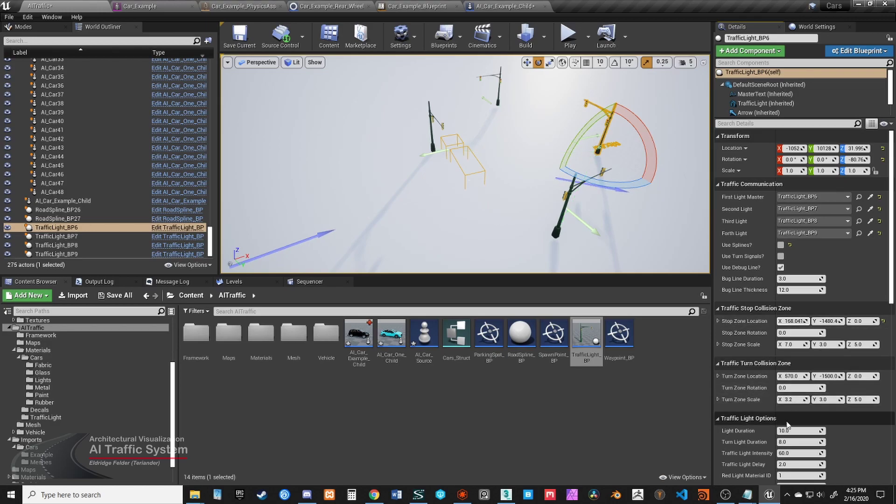
scroll(761, 250, down, 10)
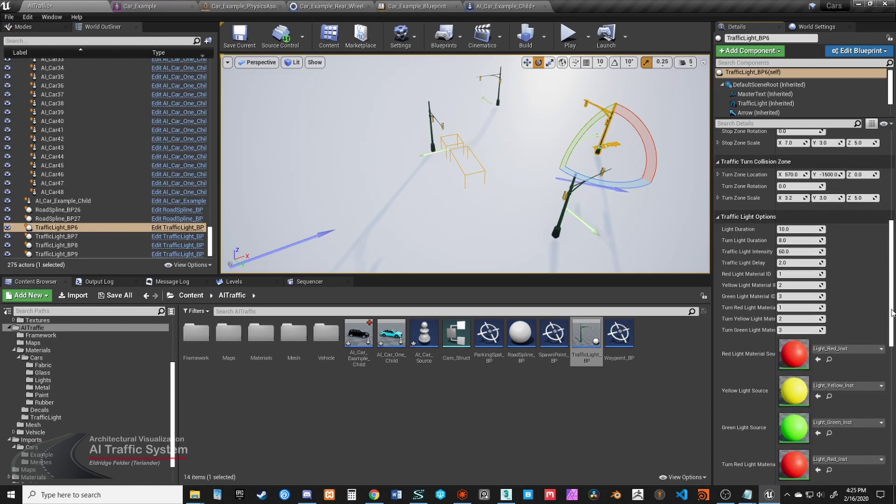